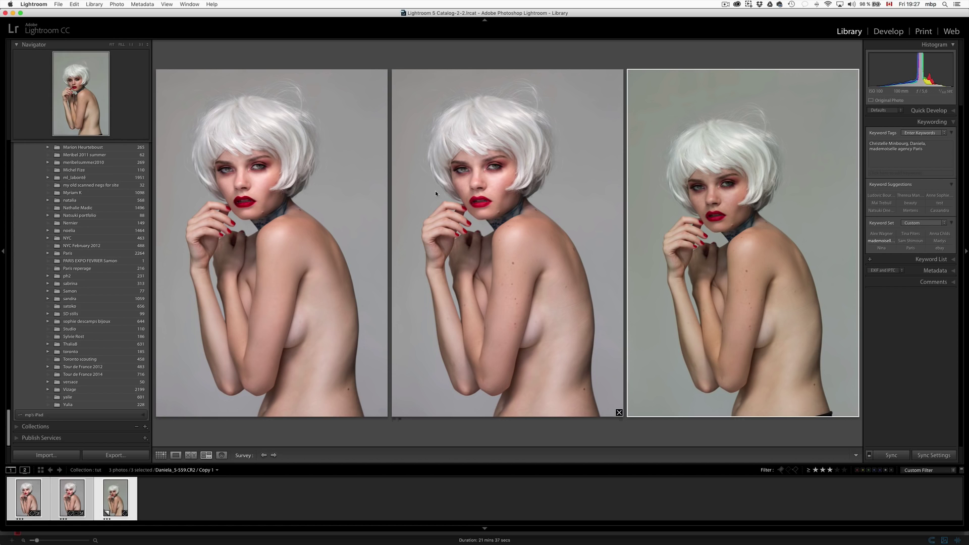
Make a virtual copy of the unedited third photo and open it for developing.
key(super+Return)
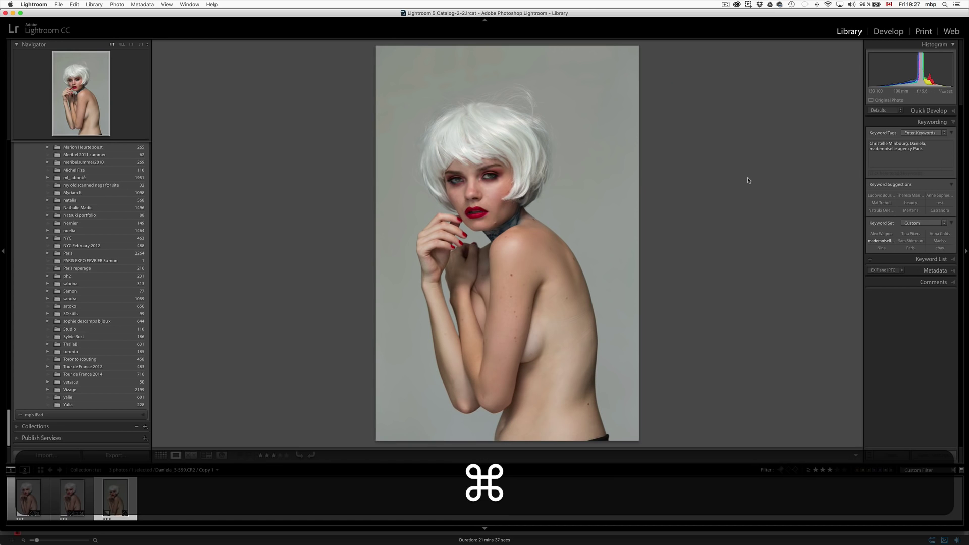
key(super+apostrophe)
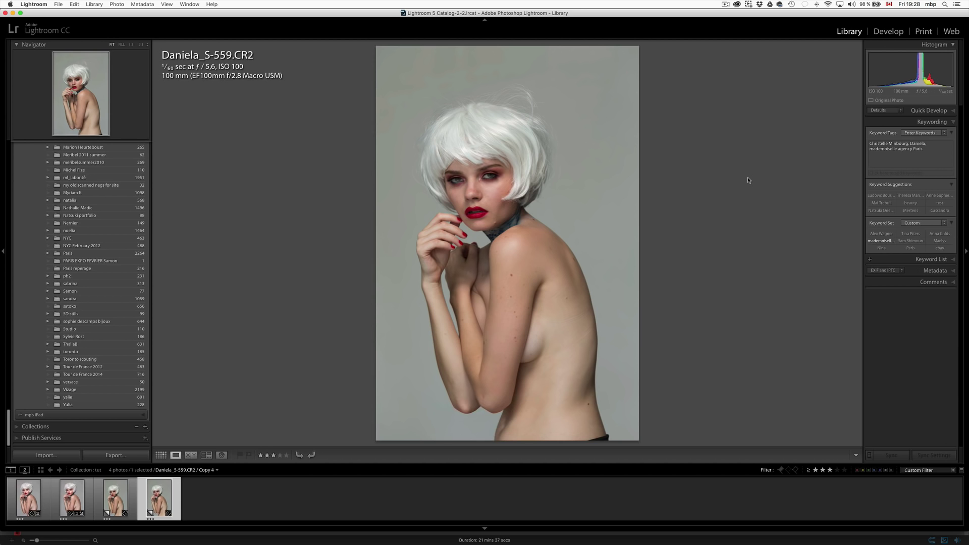
key(d)
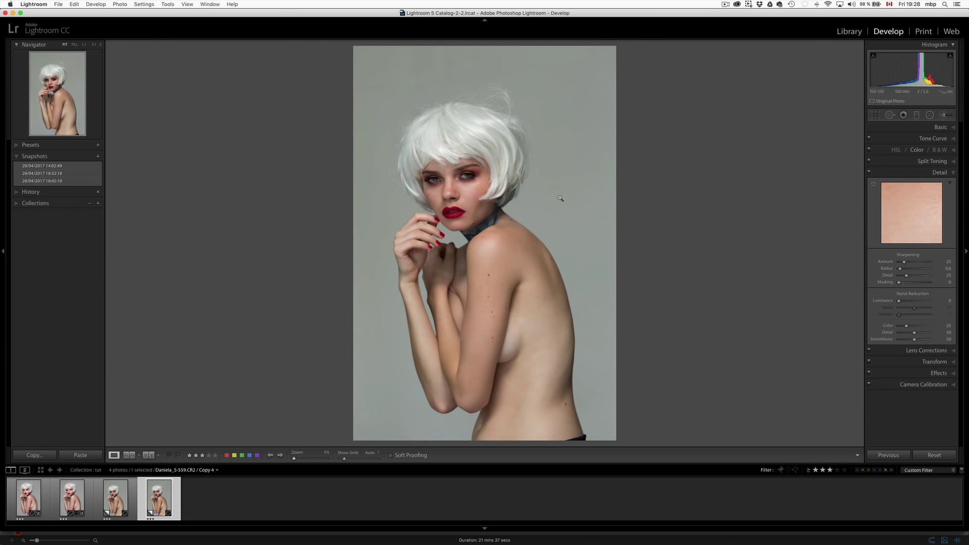
Straighten the portrait by 1.37 degrees, crop it tighter at the original aspect, and reposition the model within the frame.
key(r)
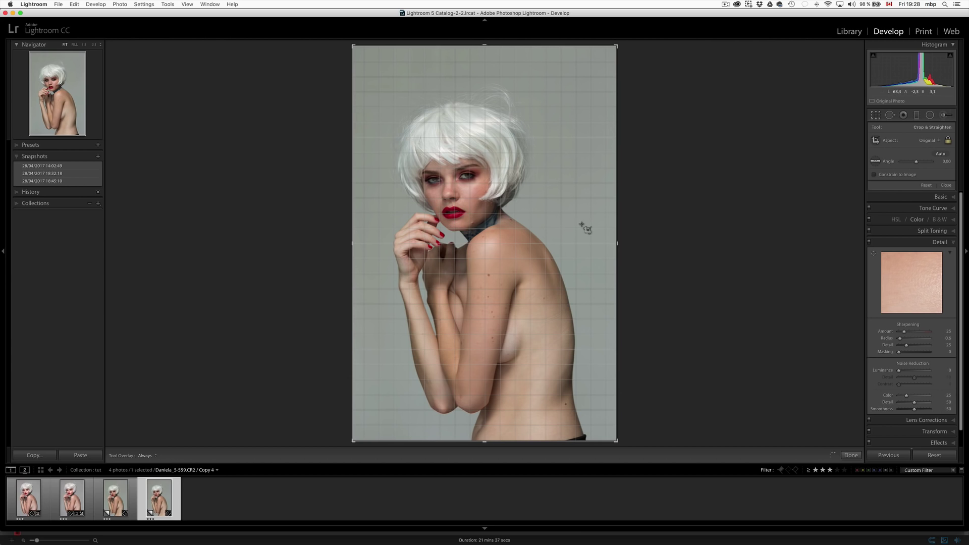
drag(349, 42, 362, 55)
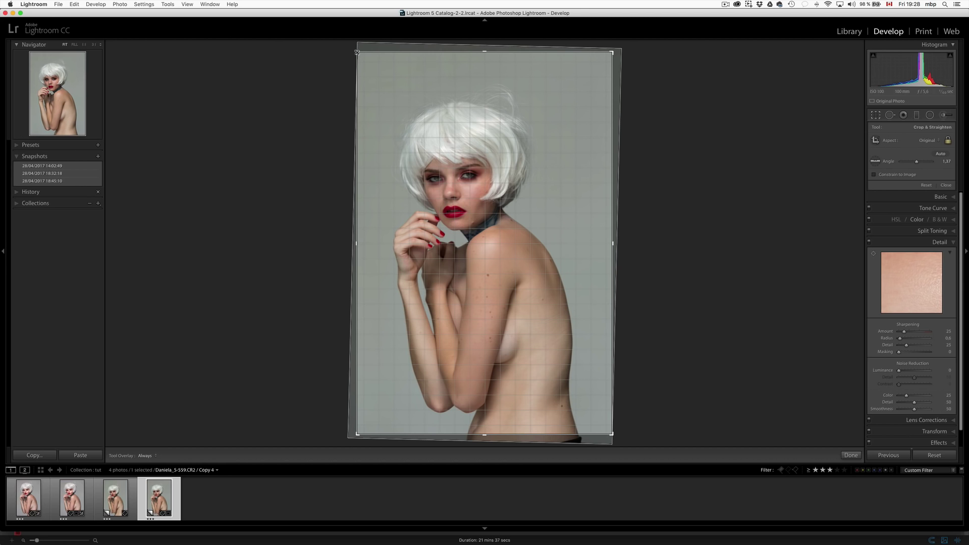
drag(357, 52, 363, 67)
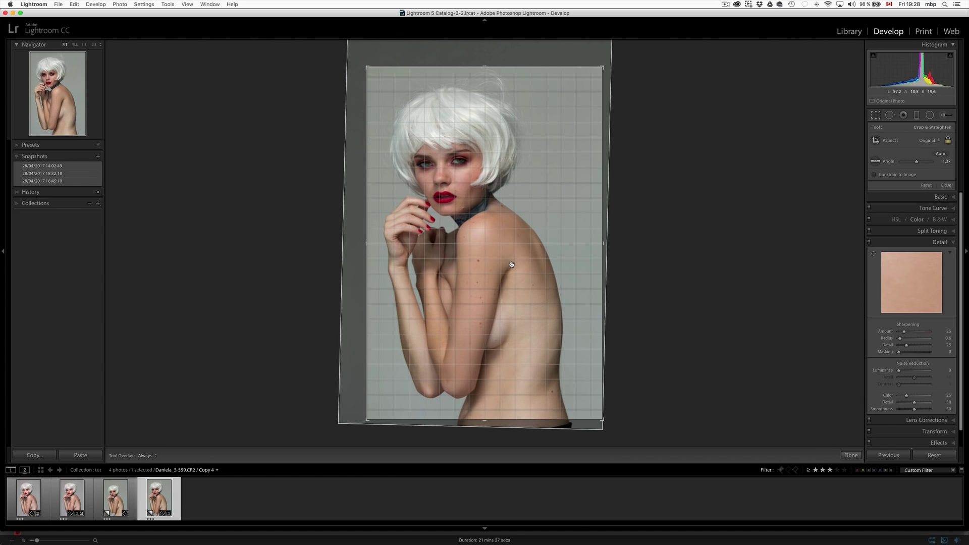
drag(504, 265, 523, 265)
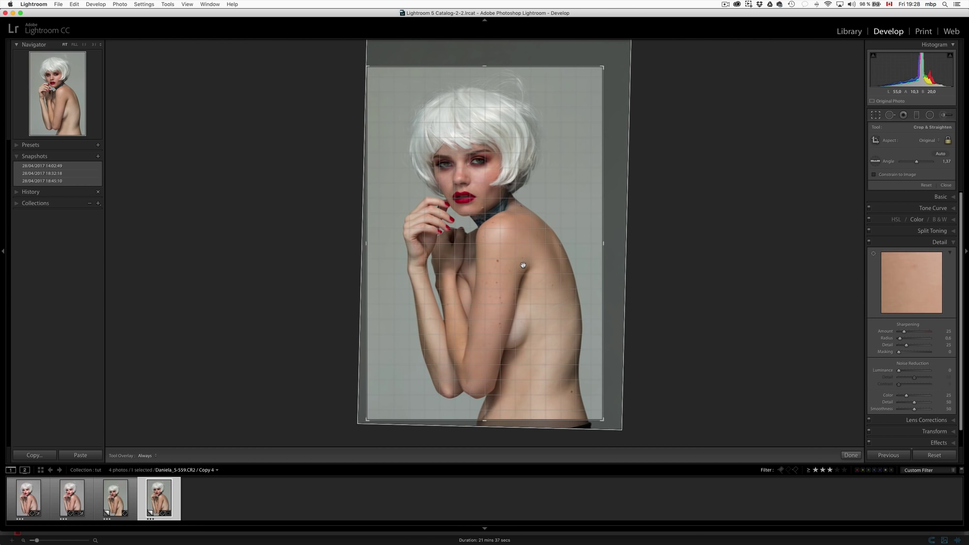
key(r)
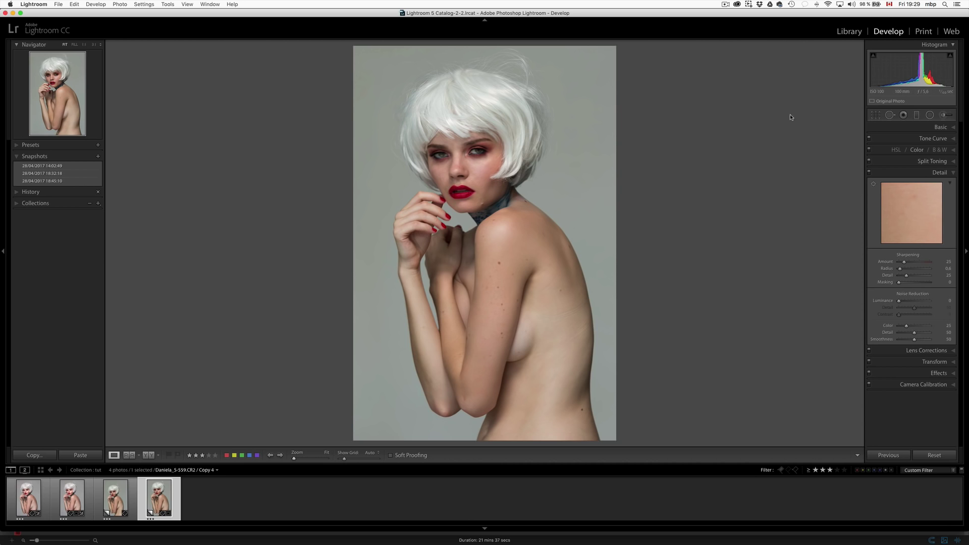
Set the white balance by sampling the grey background beside the model, and warm the temperature to 5,442.
key(super)
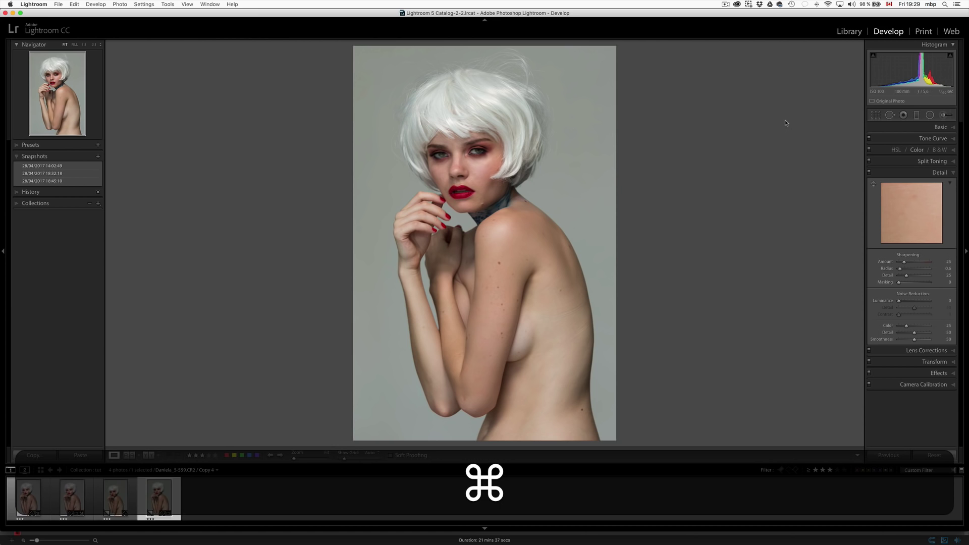
key(super+1)
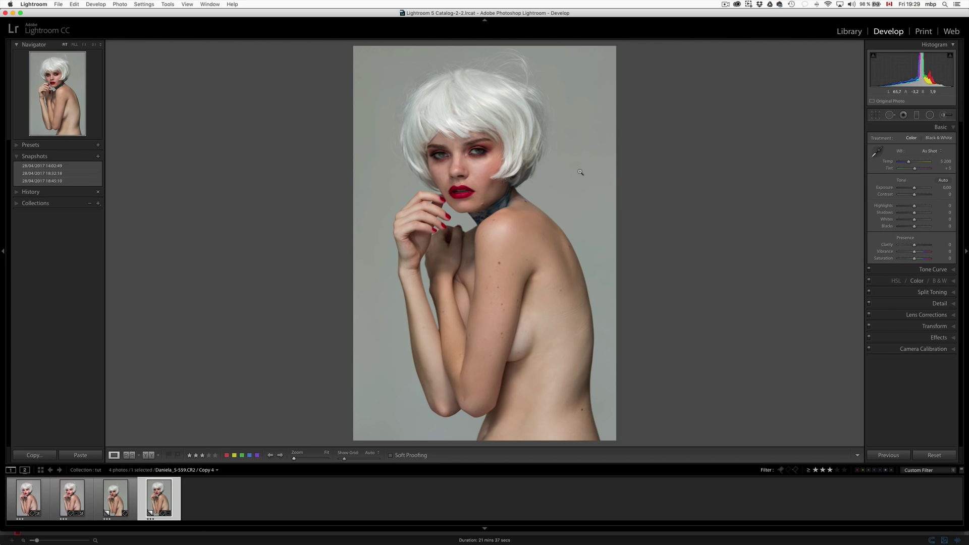
click(877, 152)
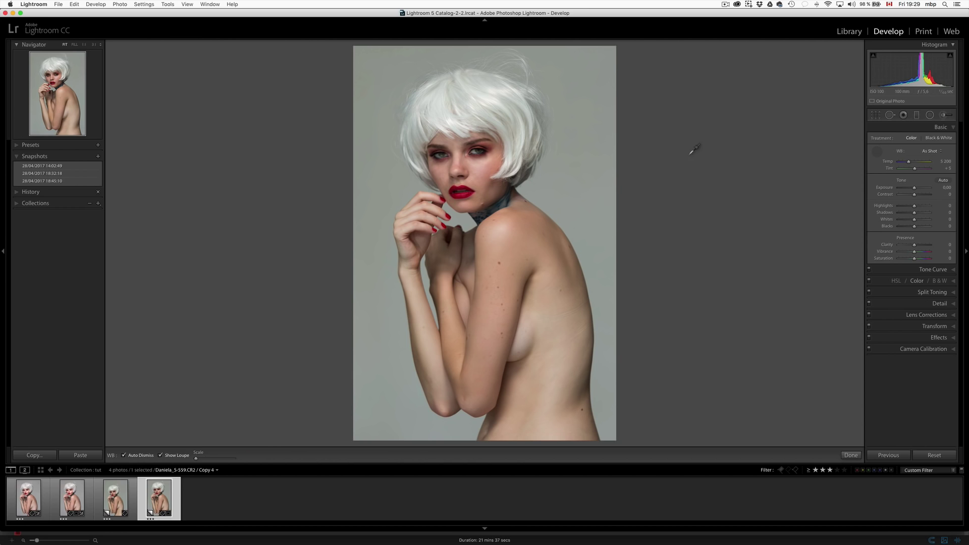
click(570, 190)
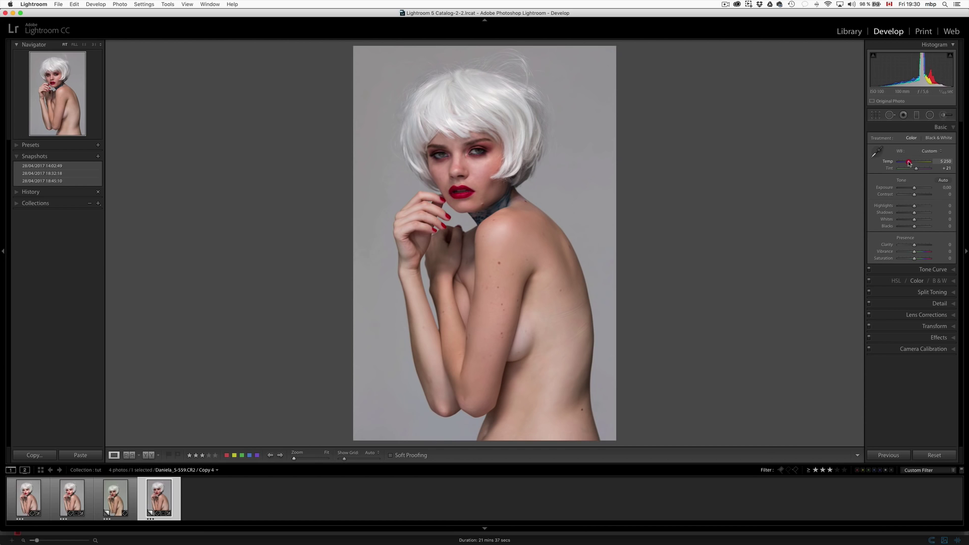
drag(909, 163, 910, 164)
drag(910, 164, 909, 164)
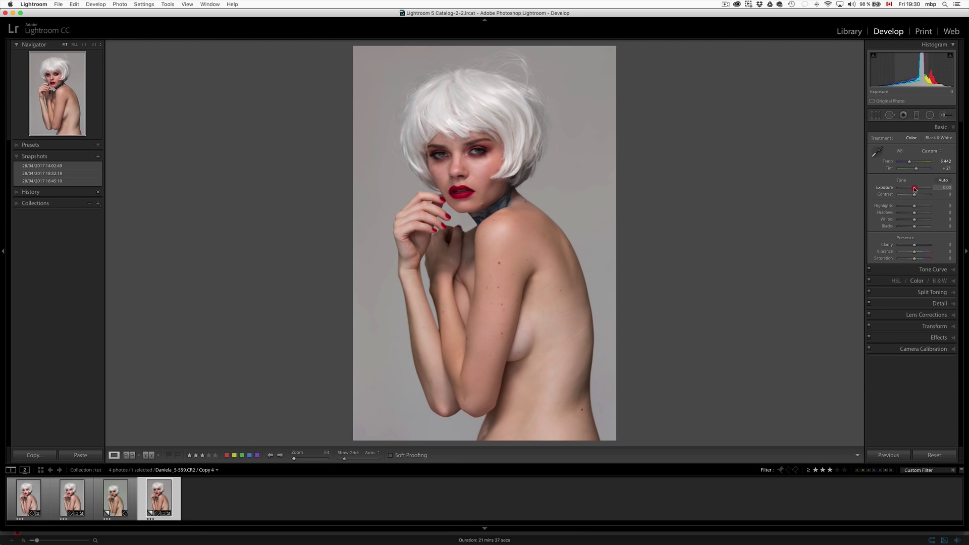
Adjust the basic tones: Exposure −0.20, Contrast −3, Highlights +6, Shadows +15, Whites +1 and Blacks 0.
drag(915, 189, 914, 189)
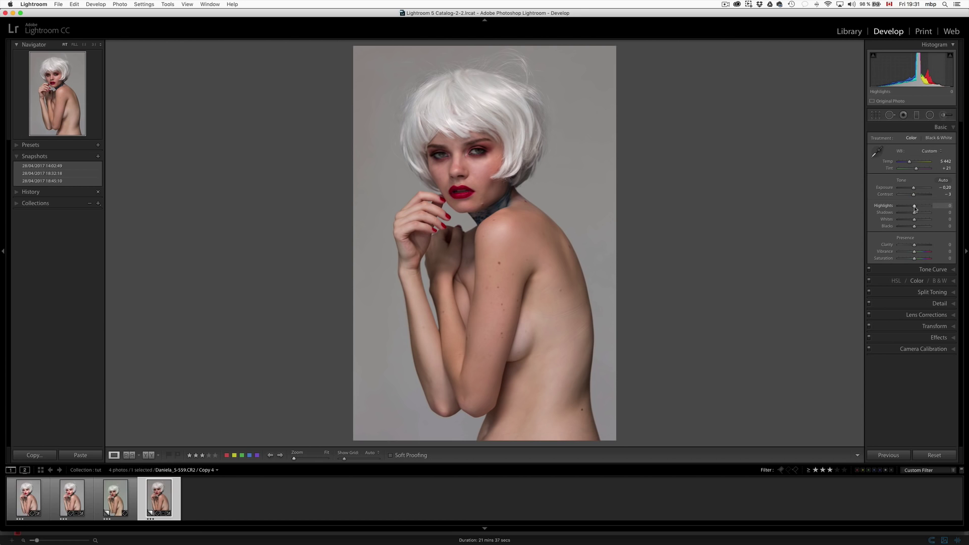
drag(914, 207, 917, 208)
drag(915, 214, 916, 215)
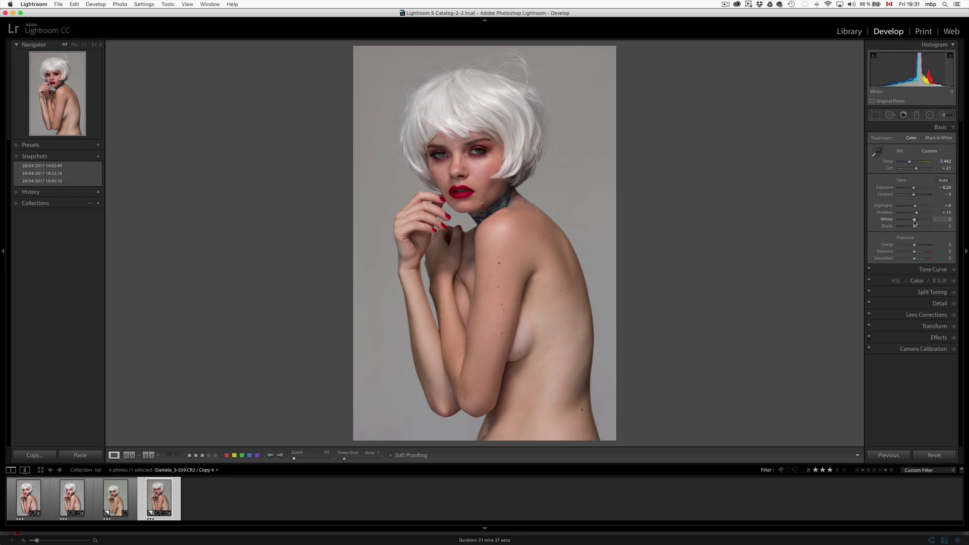
mouse_move(915, 221)
mouse_down()
mouse_move(904, 221)
mouse_move(915, 221)
mouse_up()
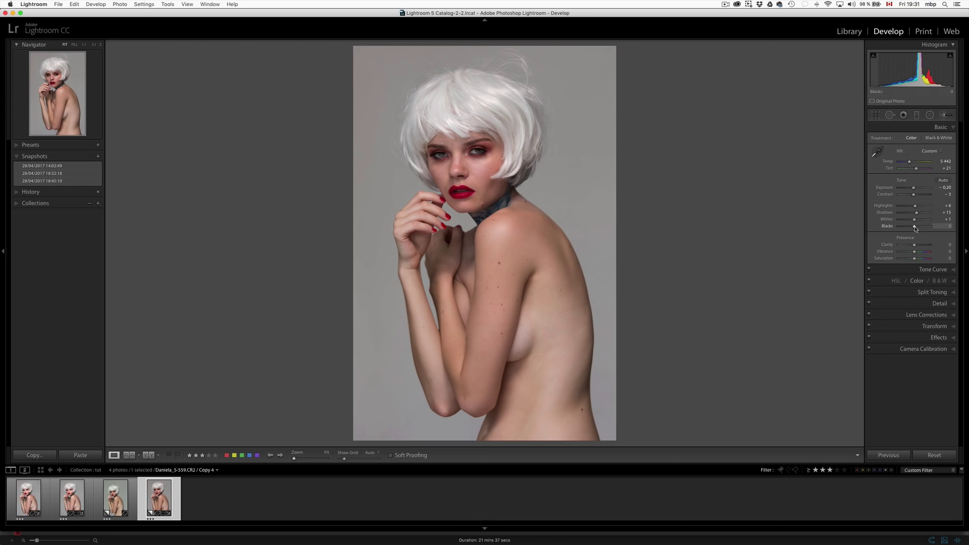
drag(914, 227, 915, 228)
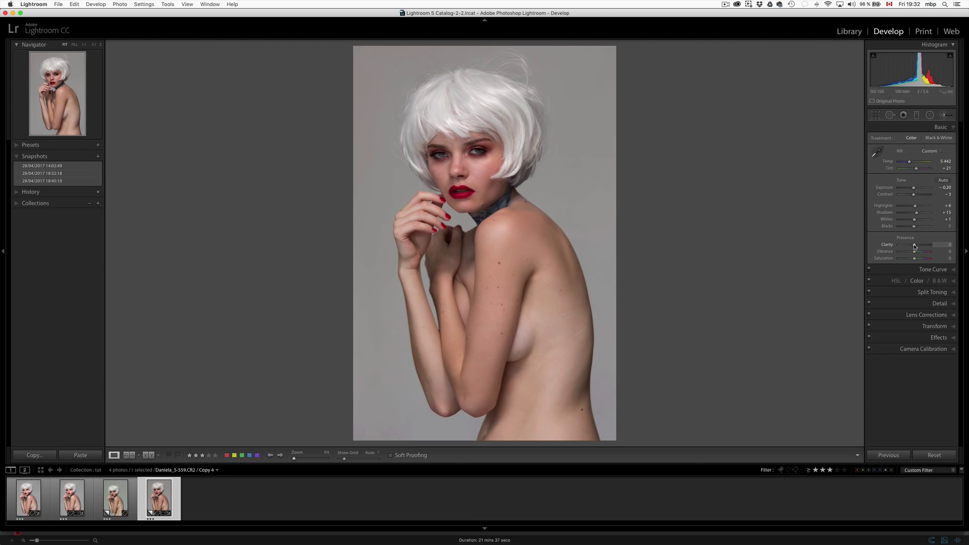
Try a strong Clarity boost and return it to 0, and set Vibrance to −4 and Saturation to −3.
drag(914, 245, 927, 246)
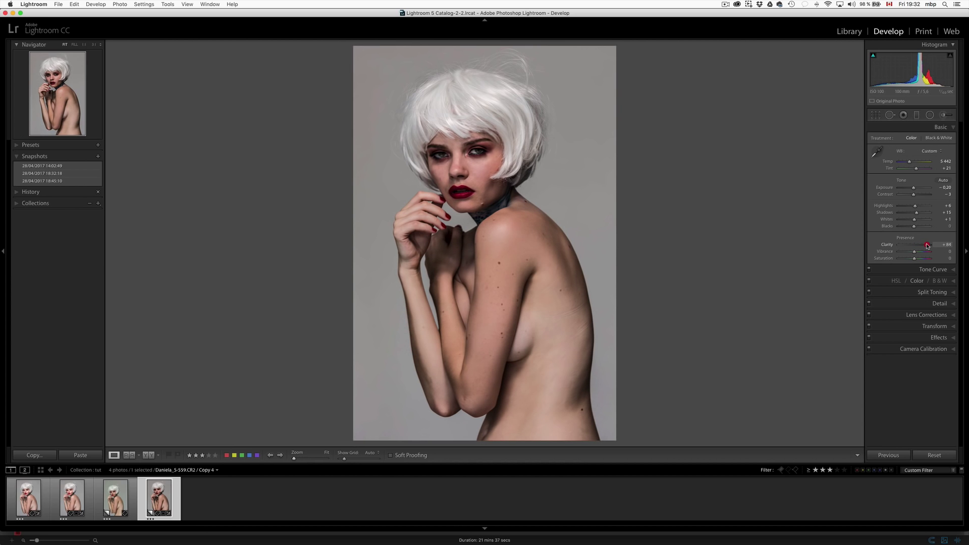
mouse_move(927, 246)
mouse_down()
mouse_move(907, 247)
mouse_move(914, 247)
mouse_up()
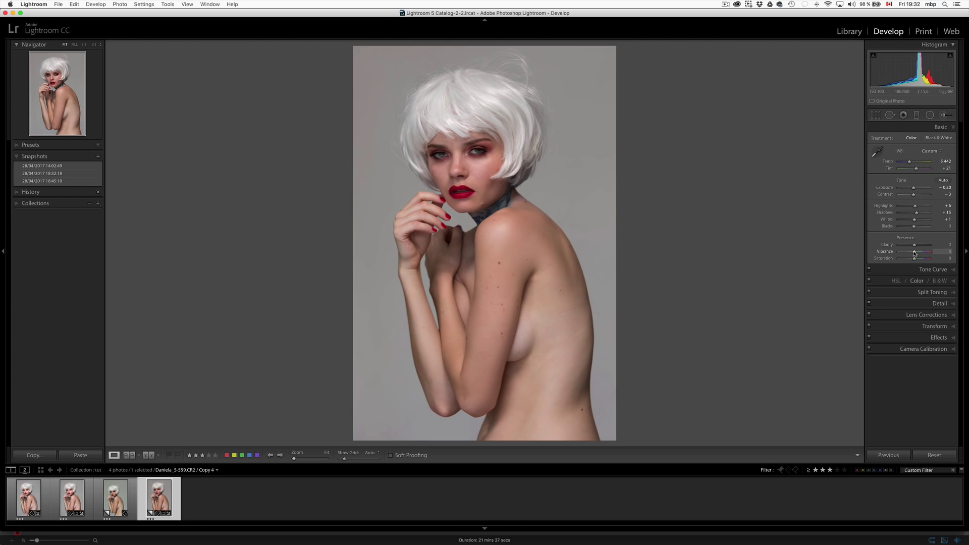
drag(914, 253, 913, 254)
drag(914, 261, 914, 261)
Spread the shadow and highlight region splits of the tone curve outward toward its ends.
key(super)
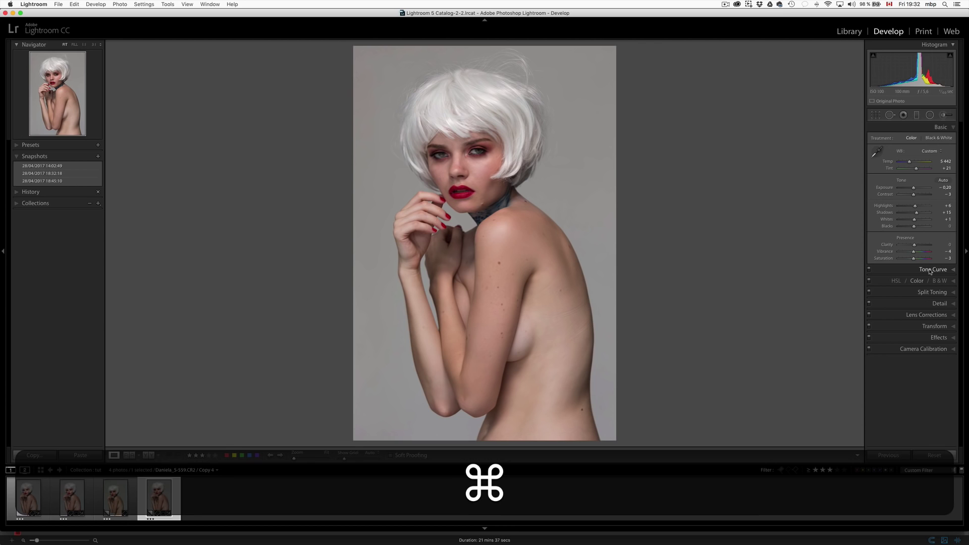
key(super+2)
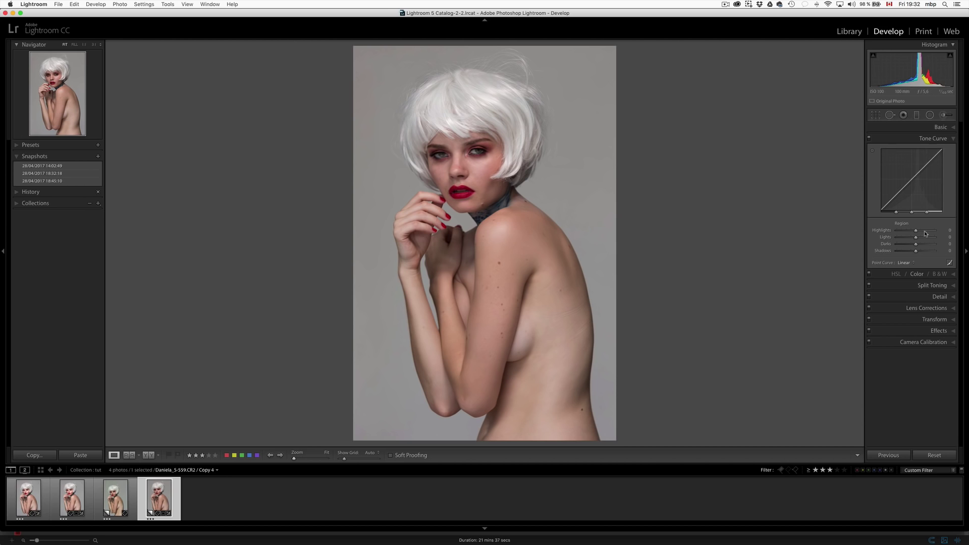
drag(897, 213, 937, 213)
Set the tone curve's Darks to −6 and Lights to −3, keeping Shadows and Highlights at 0.
drag(917, 252, 913, 253)
drag(916, 245, 911, 246)
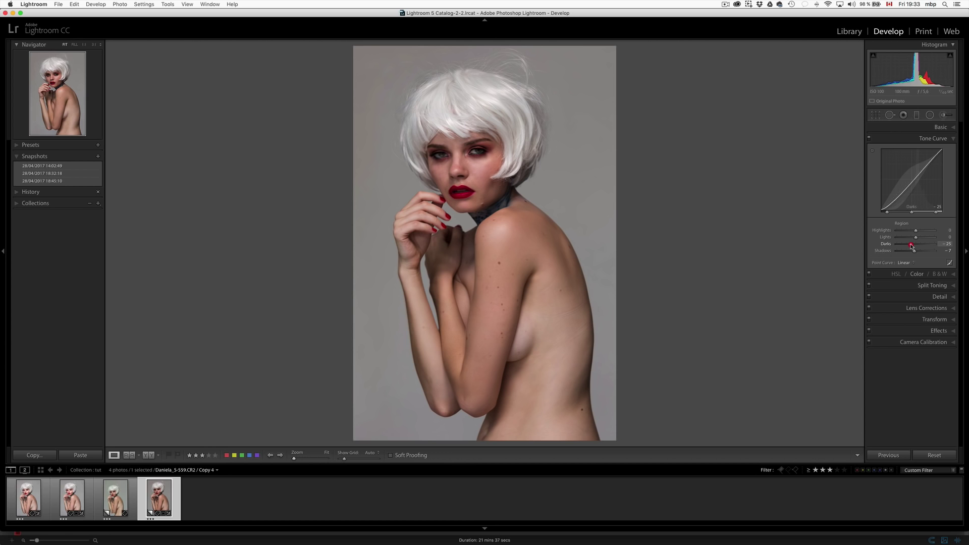
drag(911, 246, 916, 248)
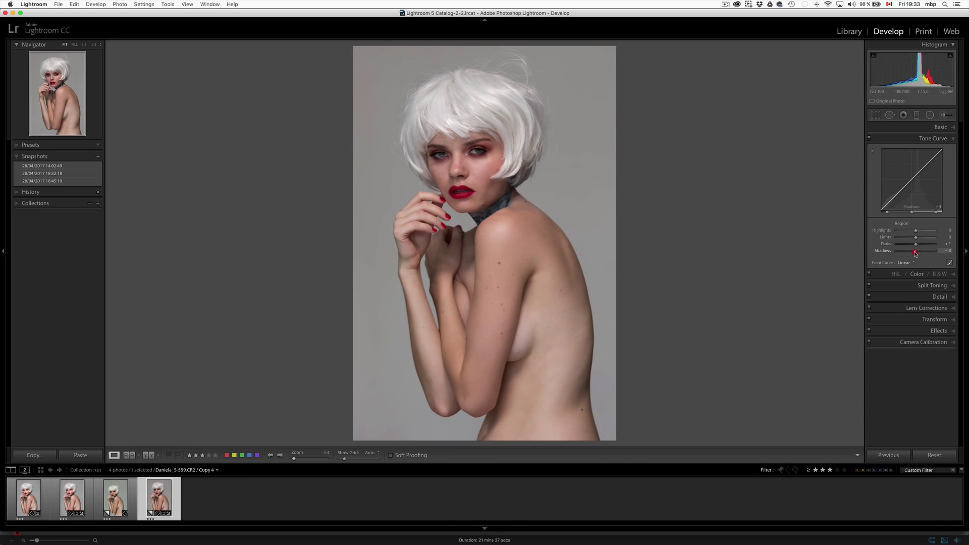
double_click(915, 251)
drag(916, 245, 915, 247)
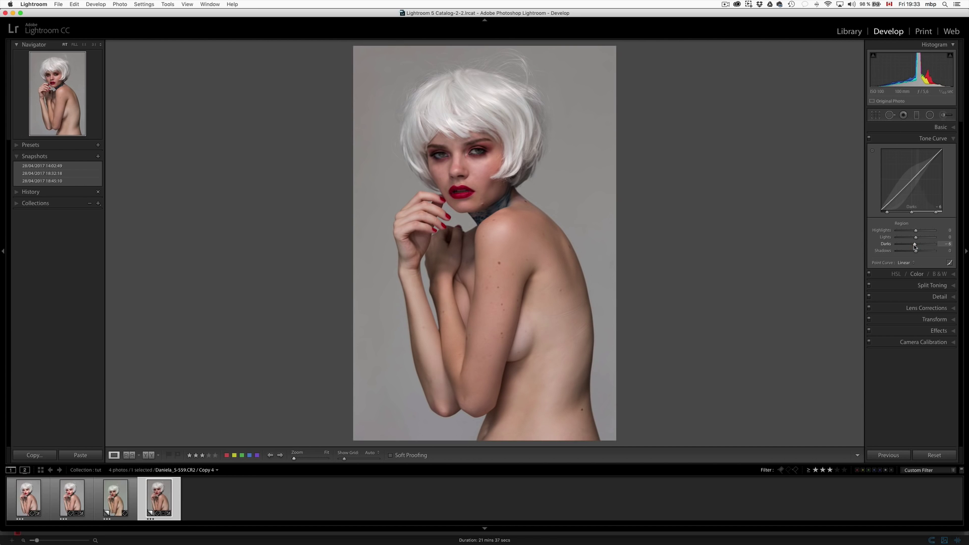
drag(917, 237, 915, 240)
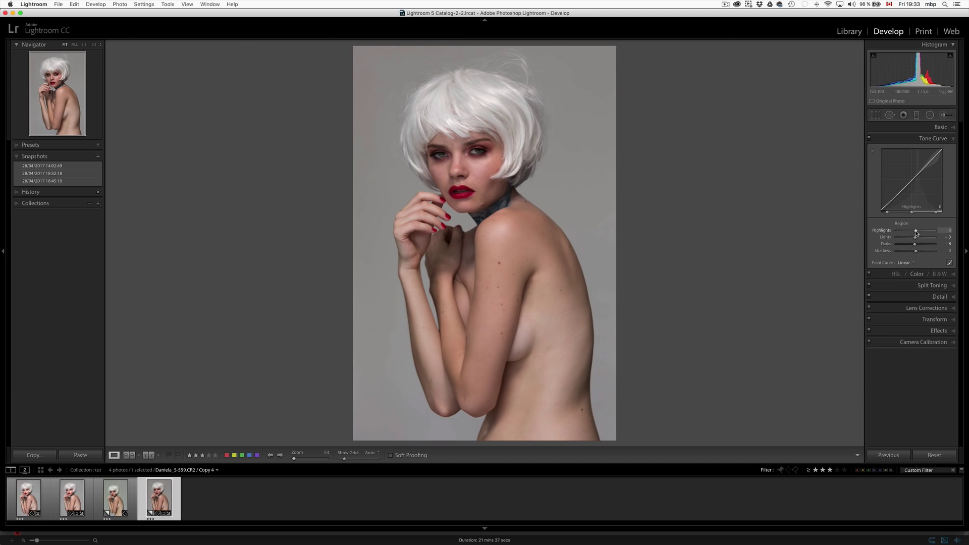
drag(917, 232, 917, 233)
Test darker and lighter red luminance in the per-color adjustments and set it to −4.
click(920, 278)
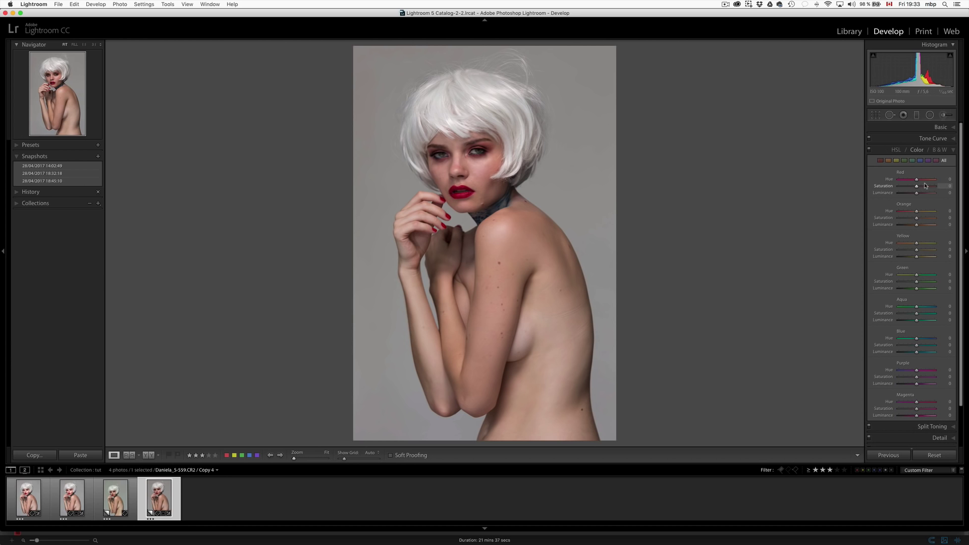
click(896, 150)
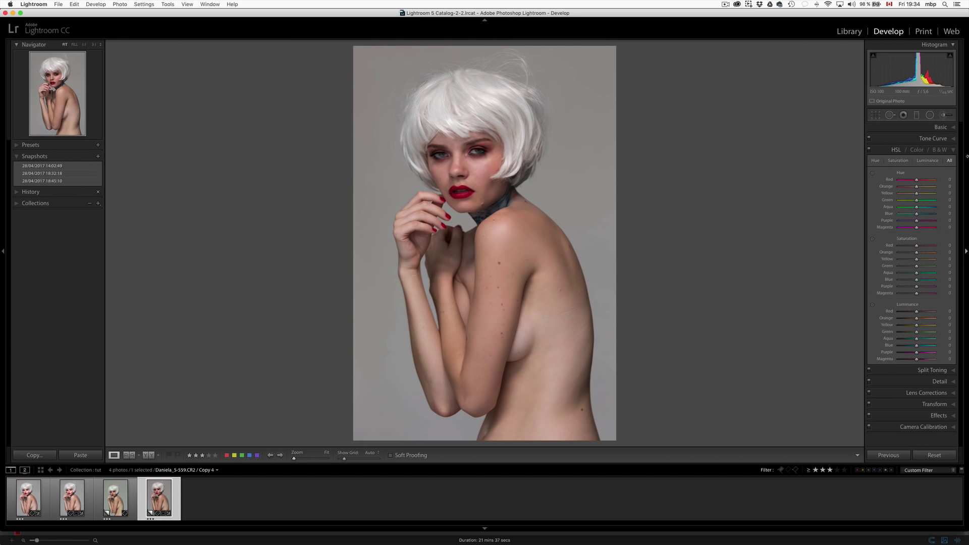
click(872, 173)
click(918, 150)
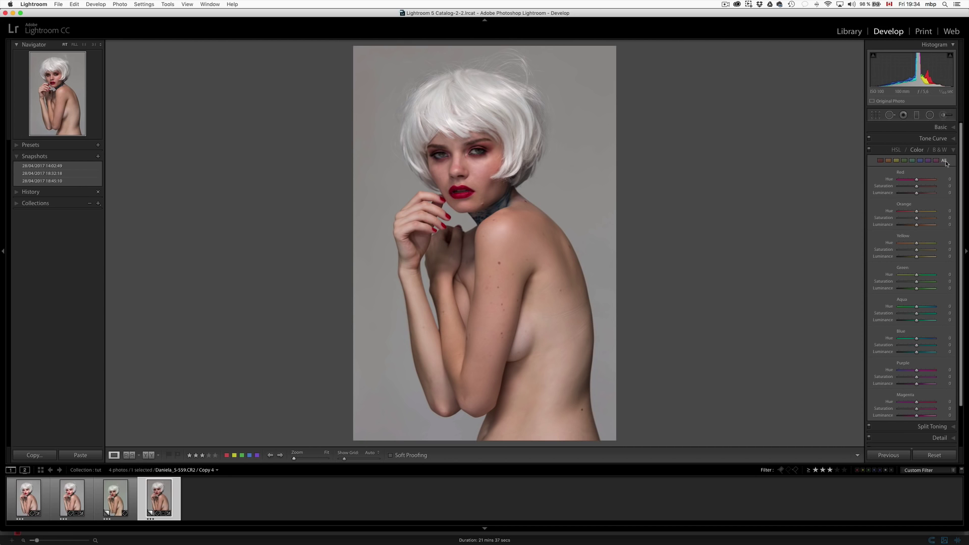
mouse_move(918, 195)
mouse_down()
mouse_move(872, 195)
mouse_move(905, 198)
mouse_up()
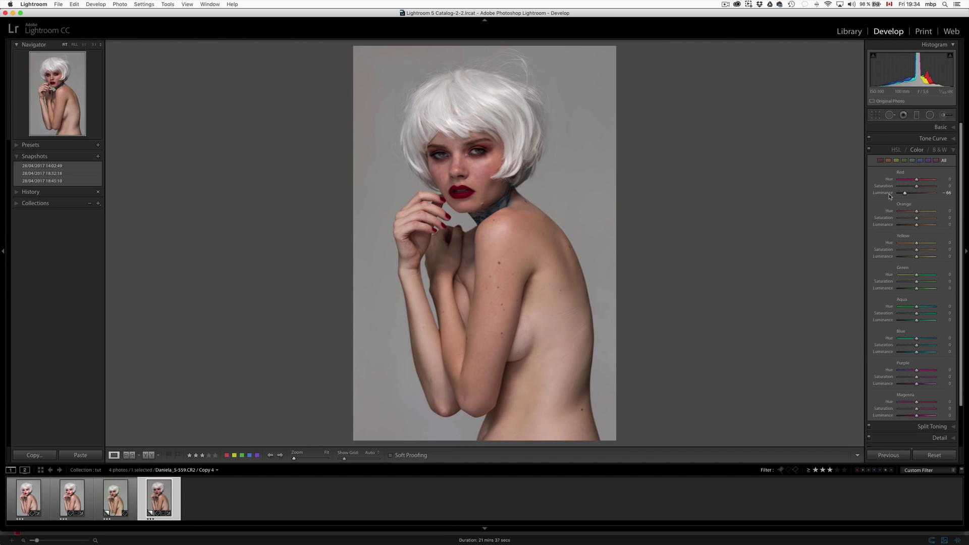
double_click(885, 195)
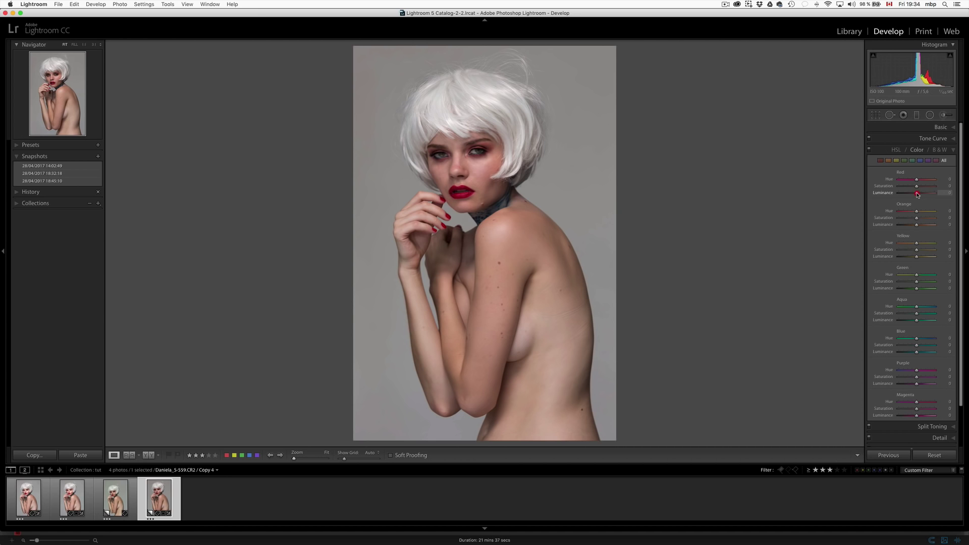
drag(917, 195, 921, 195)
drag(917, 196, 907, 196)
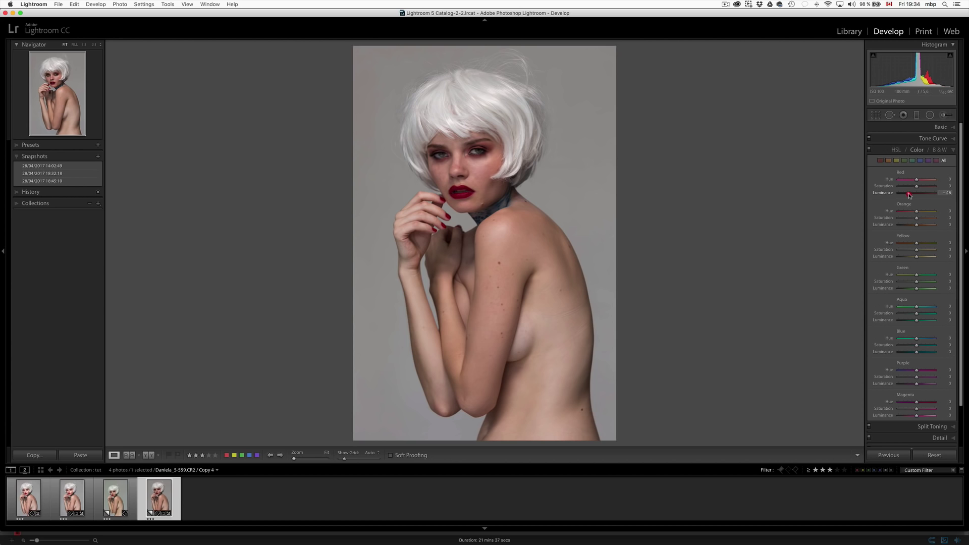
drag(911, 195, 917, 196)
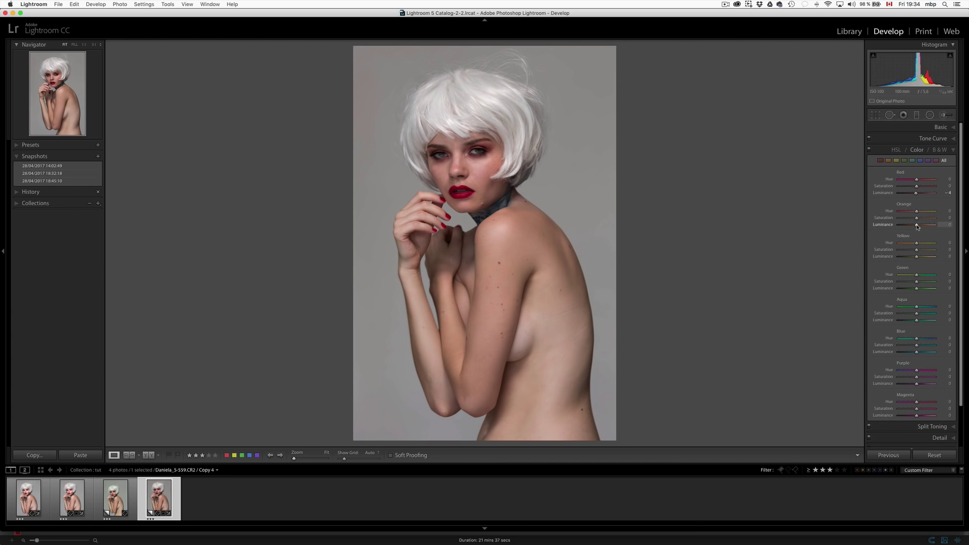
Set the orange saturation to −7 and luminance to +2, and the yellow saturation to −2 with luminance 0.
mouse_move(910, 227)
mouse_down()
mouse_move(933, 225)
mouse_move(919, 227)
mouse_up()
double_click(918, 226)
drag(917, 256, 949, 258)
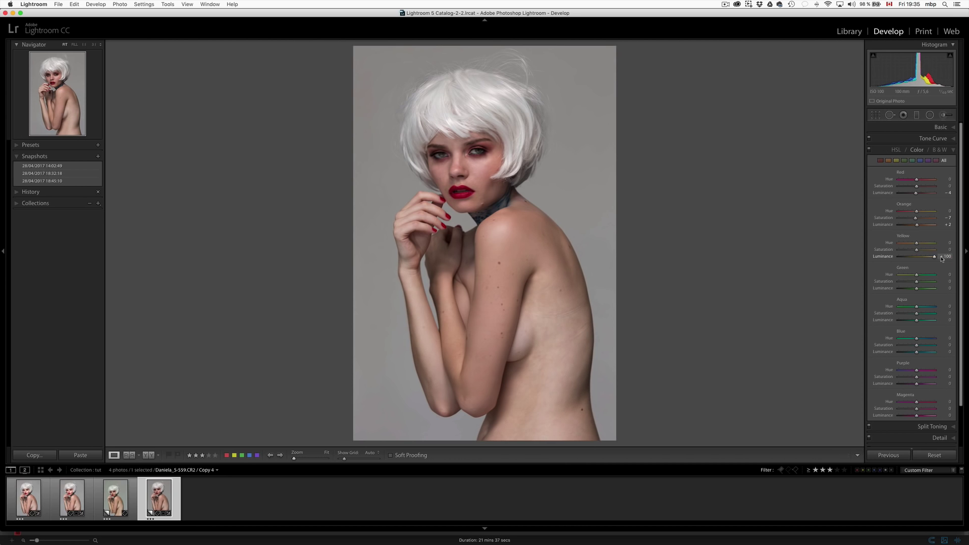
drag(942, 259, 927, 258)
Set the blue luminance to +9 and test the other cool colors' luminance, returning each of them to 0.
drag(918, 290, 917, 322)
double_click(920, 291)
mouse_move(917, 353)
mouse_down()
mouse_move(906, 352)
mouse_move(936, 355)
mouse_move(907, 353)
mouse_move(920, 354)
mouse_up()
mouse_move(917, 384)
mouse_down()
mouse_move(903, 385)
mouse_move(939, 385)
mouse_move(928, 386)
mouse_up()
double_click(928, 385)
scroll(918, 384, down, 3)
drag(917, 385, 931, 387)
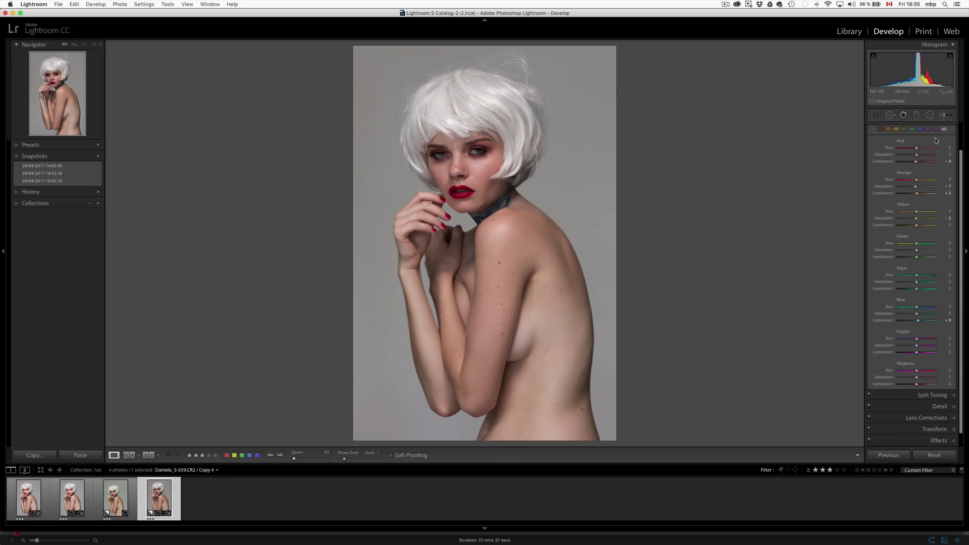
Create an adjustment brush with the Exposure effect at 0.11 and paint over the face to brighten its highlights.
key(super+5)
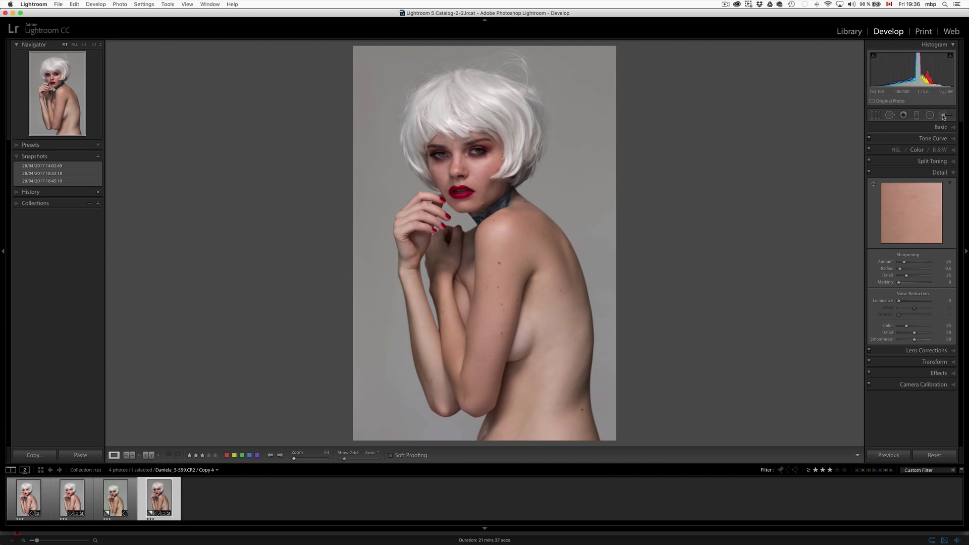
click(943, 116)
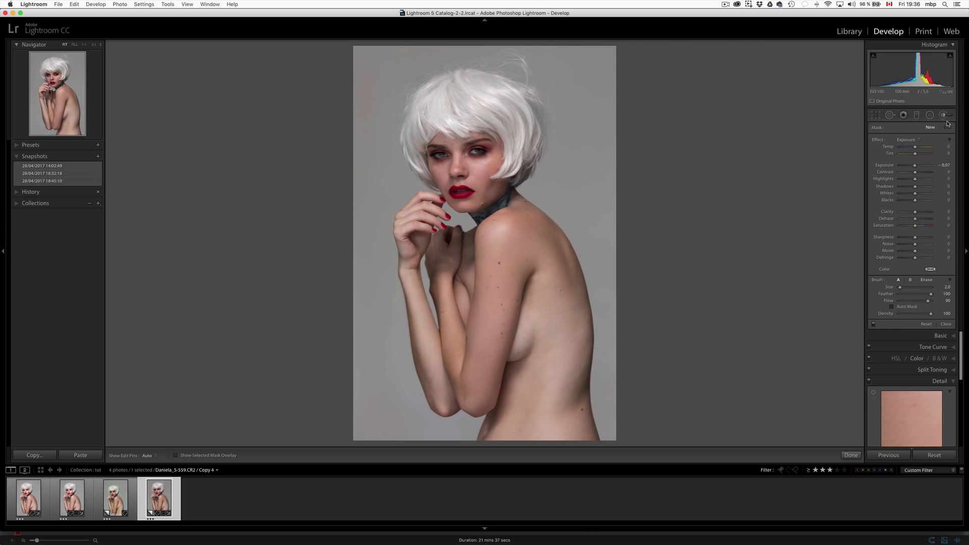
click(911, 141)
click(910, 139)
key(h)
scroll(471, 172, up, 1)
scroll(457, 195, down, 1)
drag(457, 195, 471, 198)
key(h)
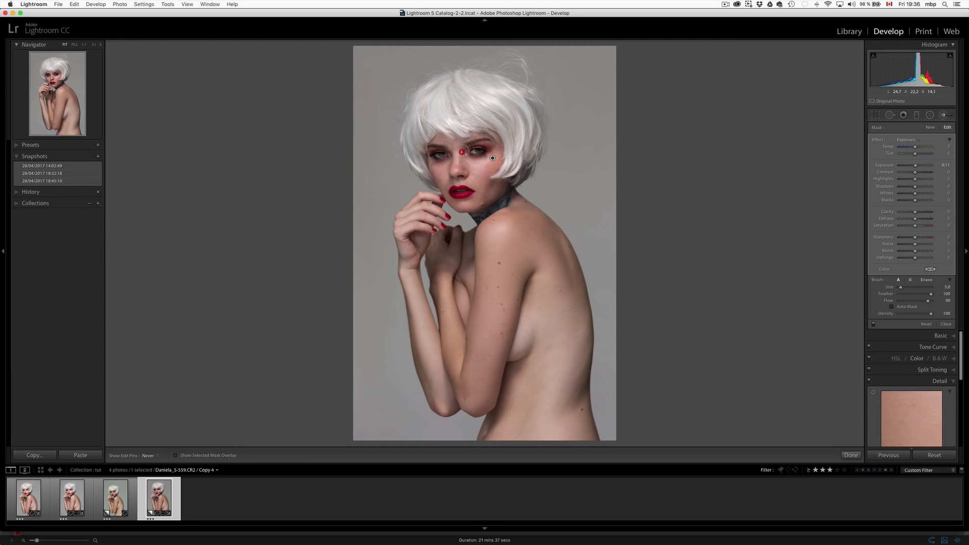
Brighten the elbows, waist and lower back with the same Exposure brush, checking the strokes with the edit pins hidden.
key(h)
key(h)
drag(467, 386, 442, 389)
scroll(534, 248, up, 3)
click(525, 376)
key(h)
click(559, 386)
Continue the Exposure brush over the upper back, shoulder and raised hand to lift their highlights.
click(551, 294)
key(h)
click(540, 277)
key(h)
click(520, 207)
key(h)
key(h)
click(403, 235)
click(422, 217)
Create a new brush with the Temp effect, paint along the inner forearm, and set its temperature to −10.
click(930, 128)
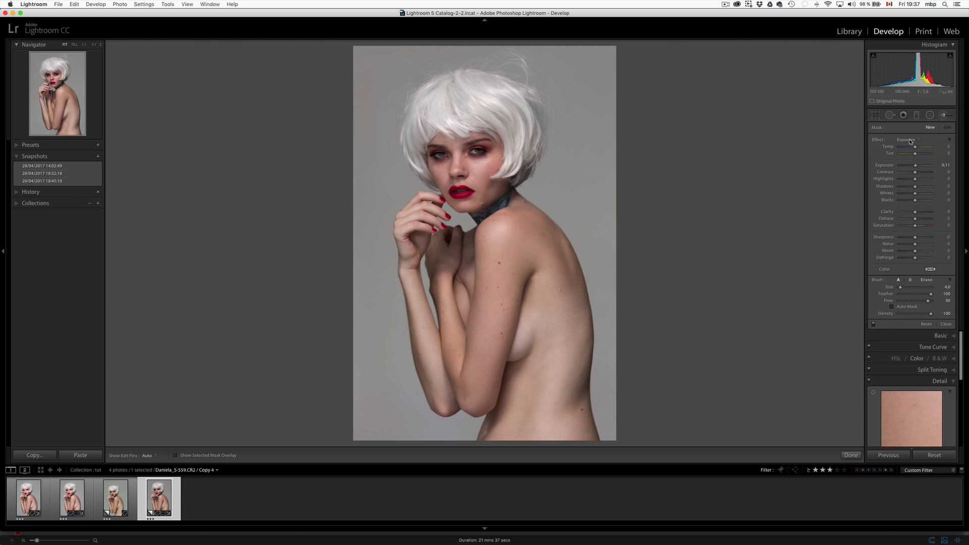
click(911, 141)
click(907, 131)
scroll(458, 362, up, 2)
key(h)
drag(458, 362, 449, 325)
key(h)
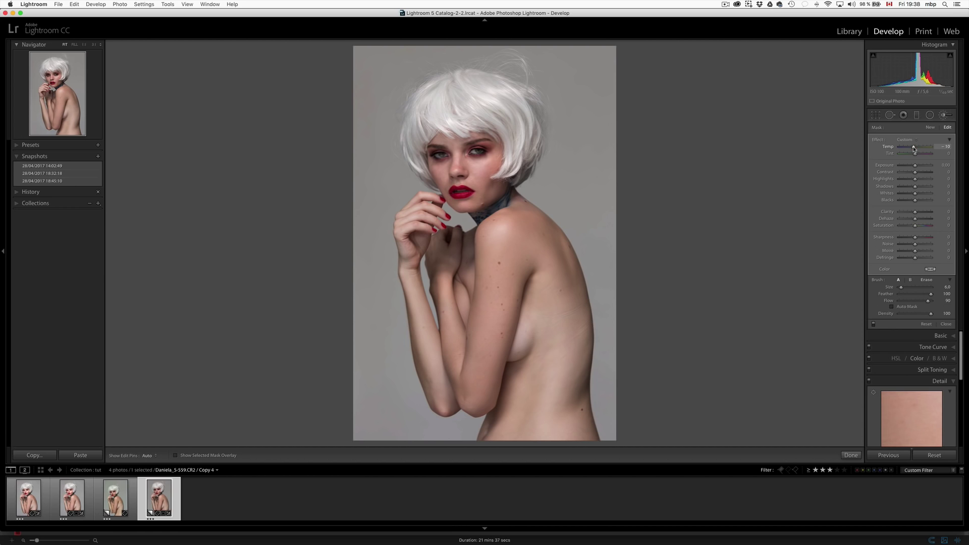
Create a new brush with the Tint effect and paint over the arm, shoulder, back and torso.
click(930, 128)
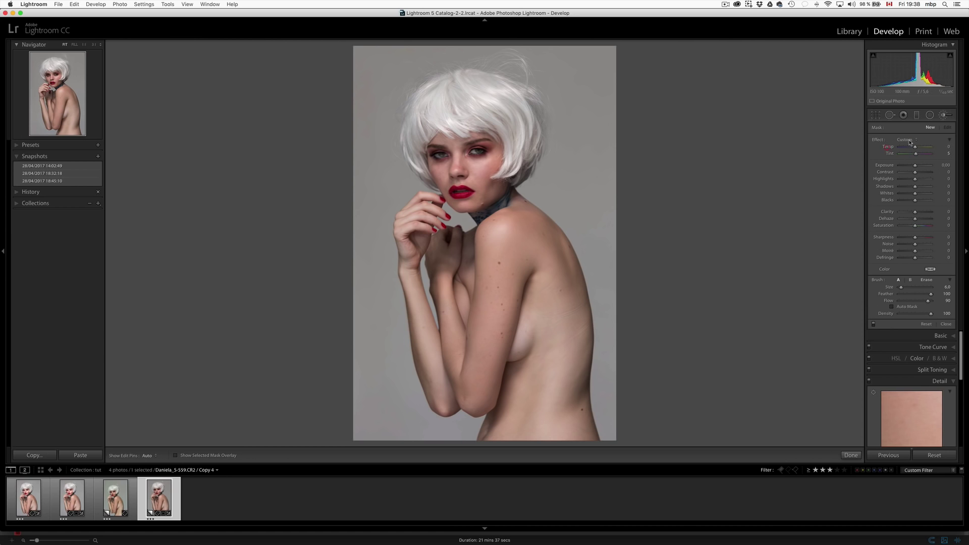
click(909, 140)
click(923, 154)
key(bracketright)
key(h)
key(h)
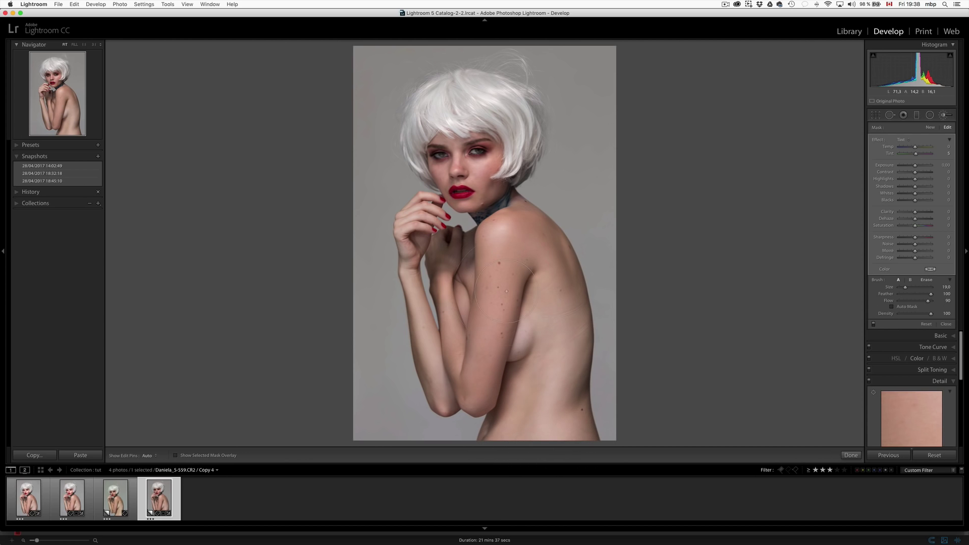
key(alt)
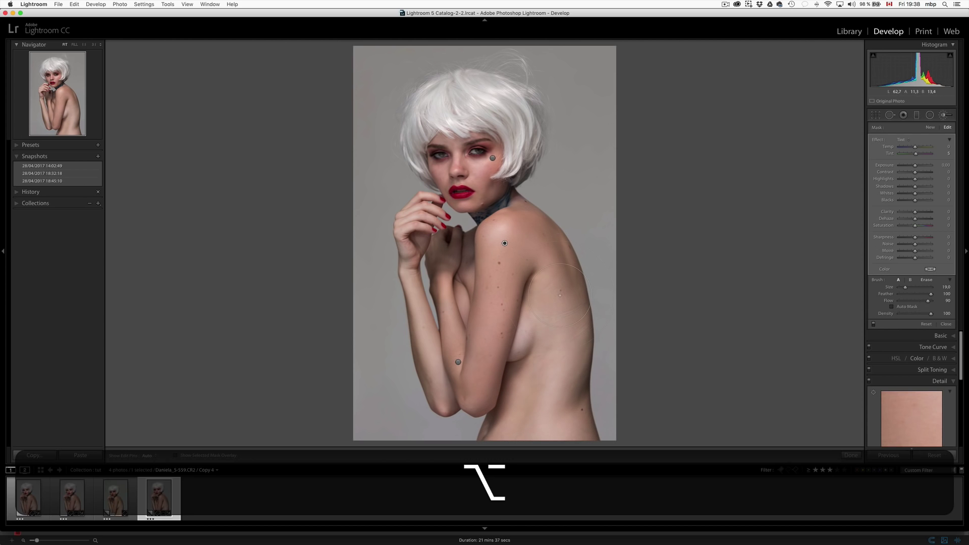
scroll(560, 295, down, 5)
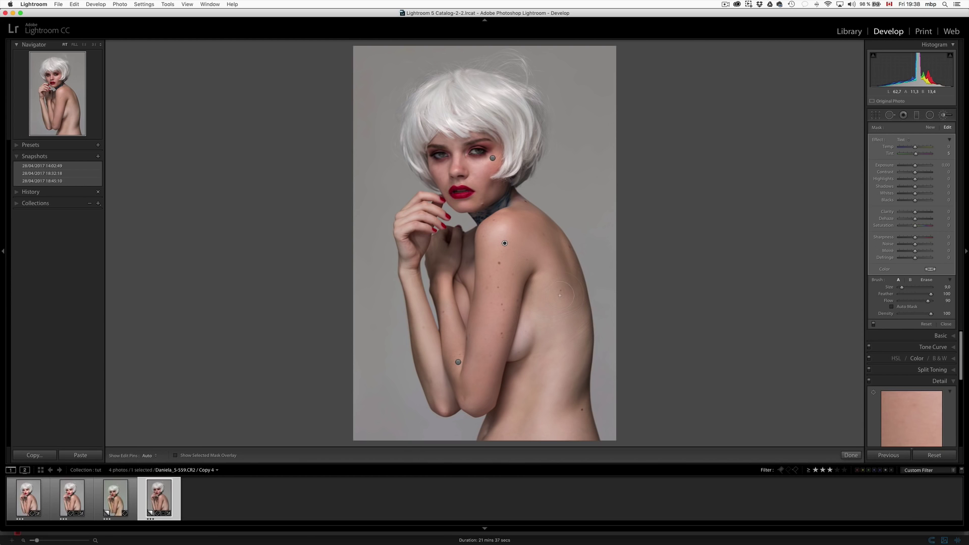
key(h)
click(528, 337)
Show the tint mask overlay and erase its spill from the background around the body, using Auto Mask and a flow of 71.
key(o)
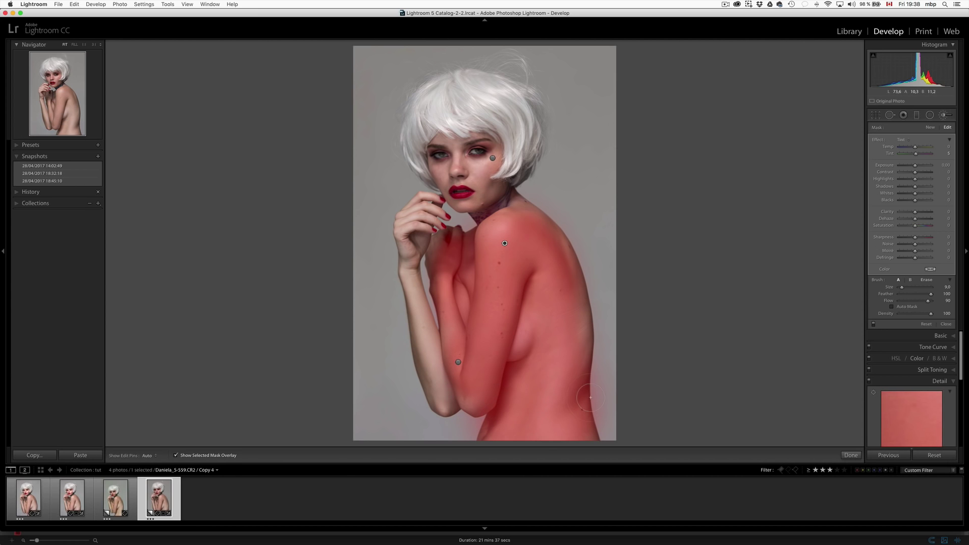
key(alt)
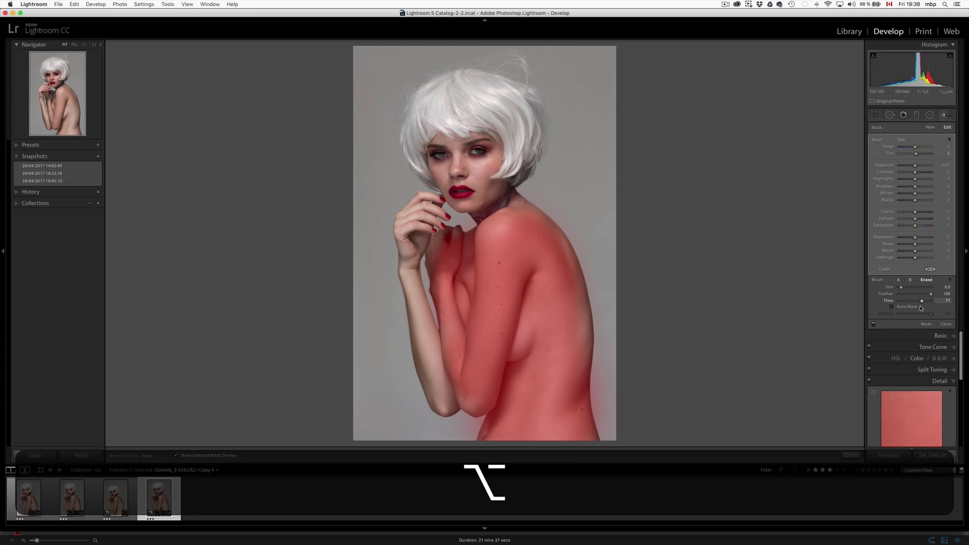
click(892, 306)
mouse_move(597, 384)
mouse_down()
mouse_move(600, 364)
mouse_move(607, 431)
mouse_move(601, 351)
mouse_move(606, 442)
mouse_up()
click(457, 422)
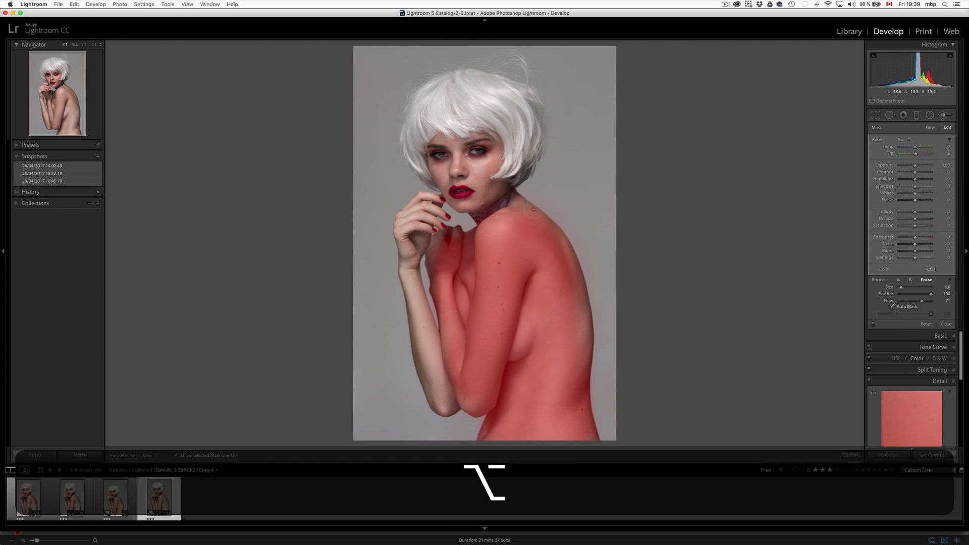
click(588, 260)
click(624, 444)
key(alt)
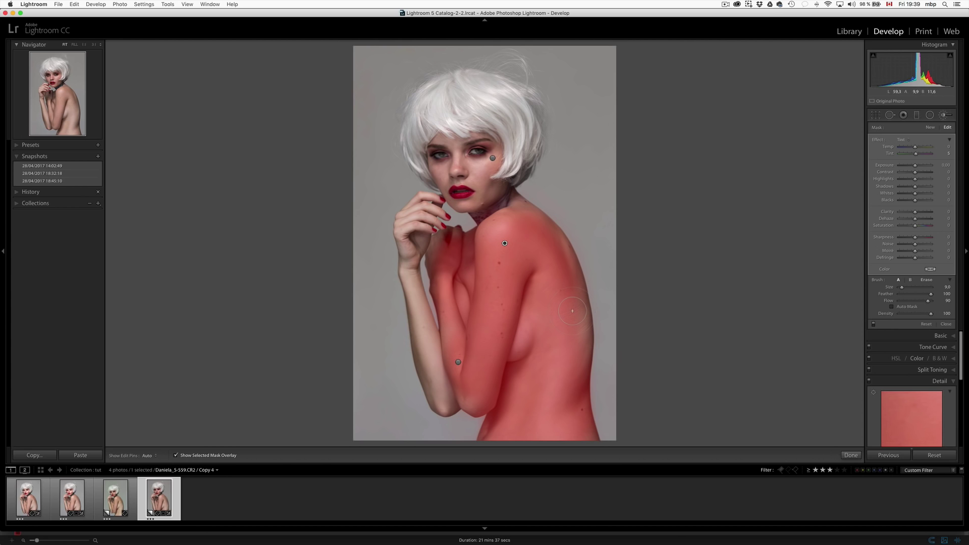
Touch up the body mask with a brush of size 4.0, hide the overlay, and raise the brush's tint.
key(bracketleft)
key(h)
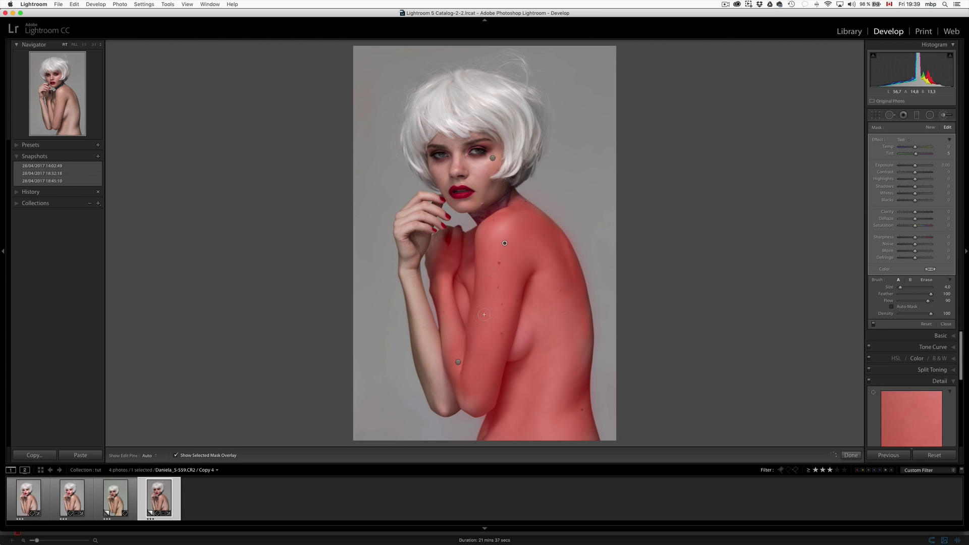
key(o)
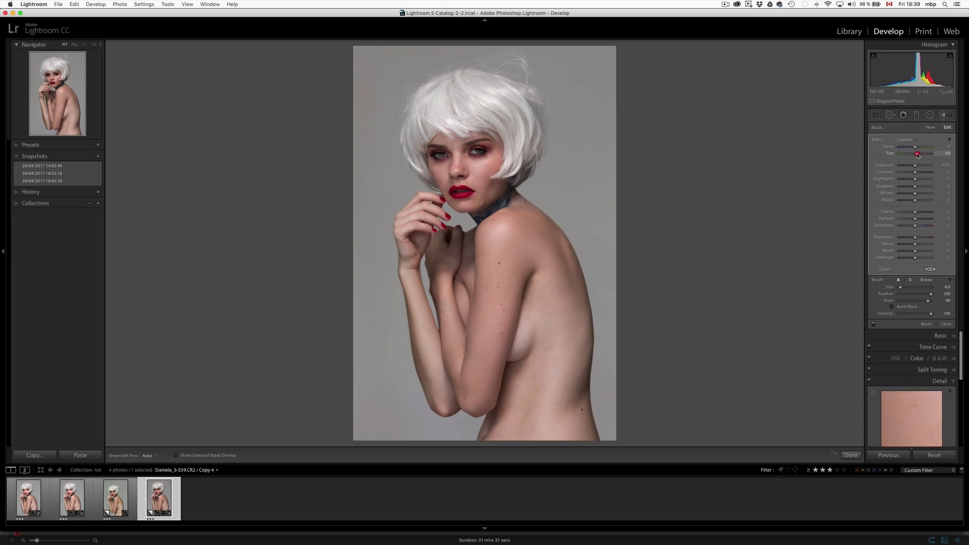
drag(918, 156, 919, 153)
key(h)
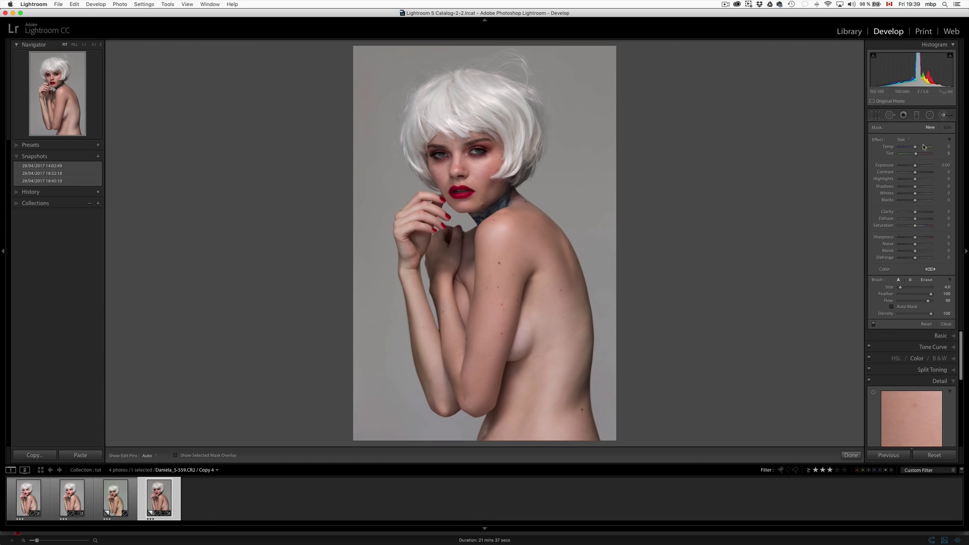
Create another brush with the Exposure effect at 0.11 and dab it between the eyes with a size of 3.0.
click(904, 141)
click(904, 144)
mouse_move(471, 184)
key(h)
drag(479, 342, 479, 382)
click(455, 149)
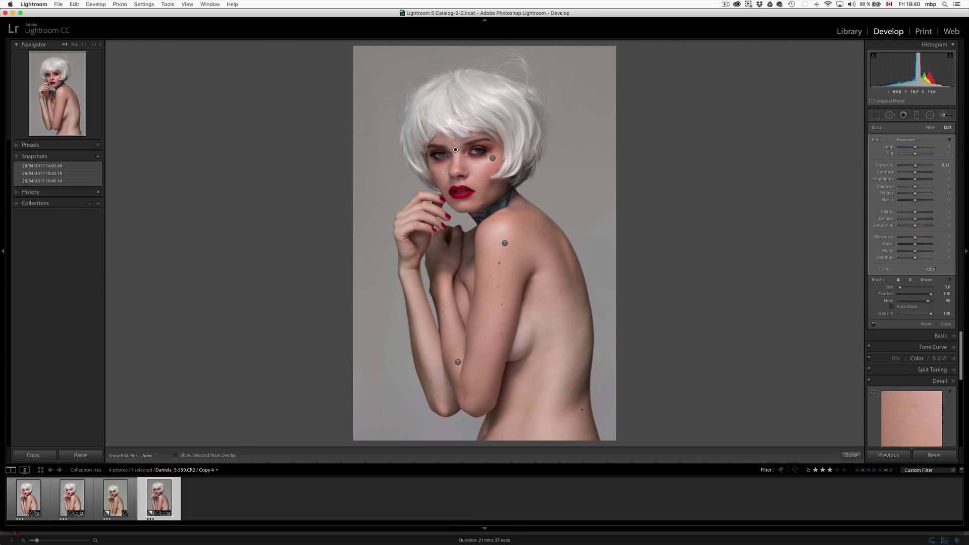
key(h)
key(h)
key(h)
Apply the iris dodge+exposure preset to the brush and paint over both irises at 1:1 view.
click(84, 44)
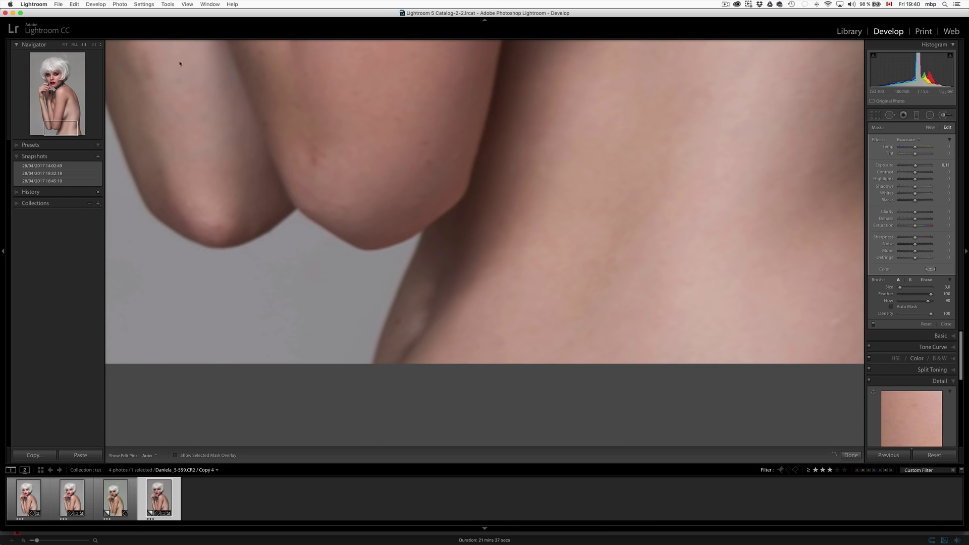
click(54, 76)
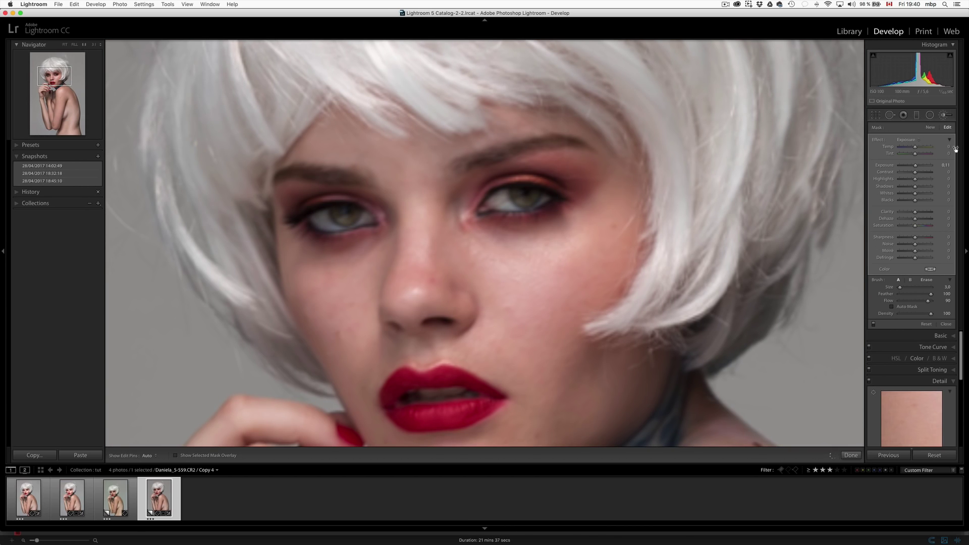
click(911, 140)
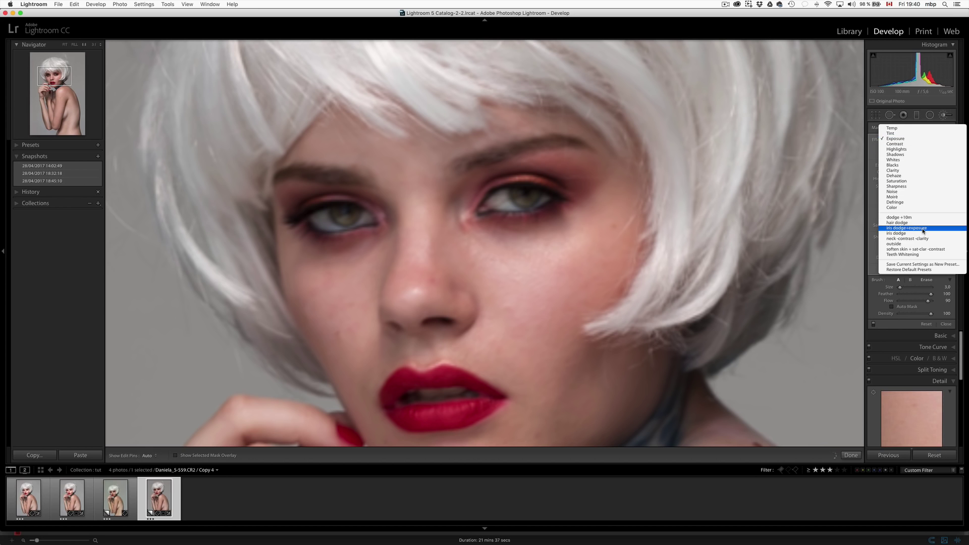
click(906, 228)
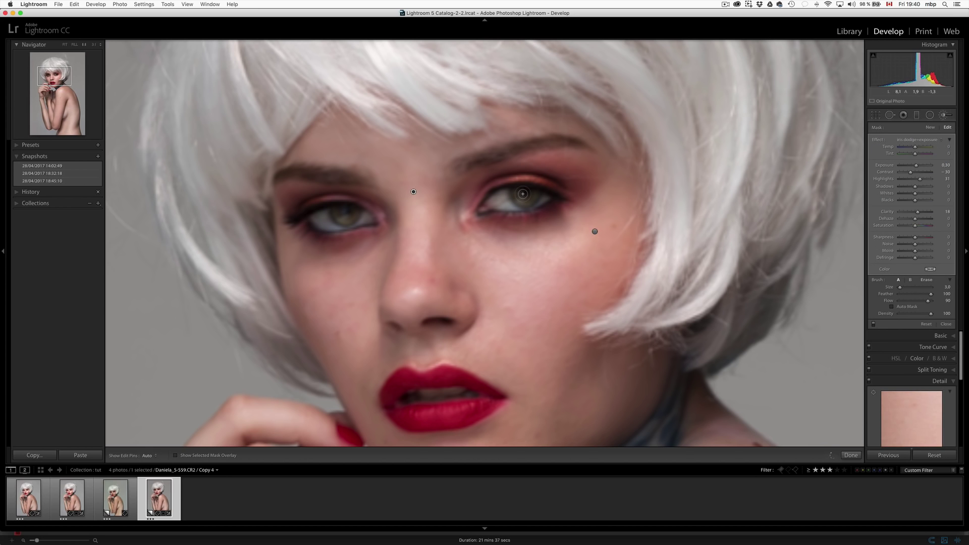
key(h)
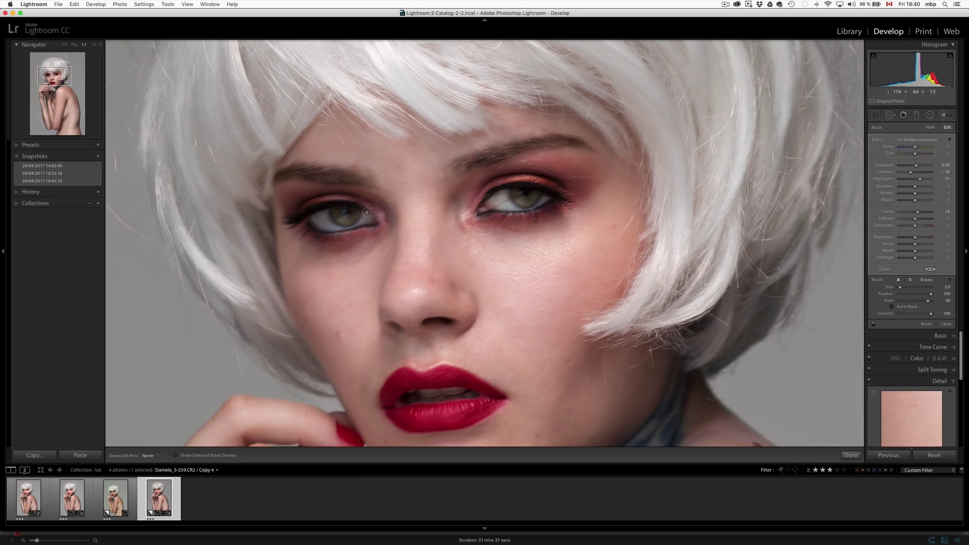
key(h)
key(h)
key(h)
Create a new brush with Exposure at 0.14 and brighten the highlights around the mouth.
click(930, 128)
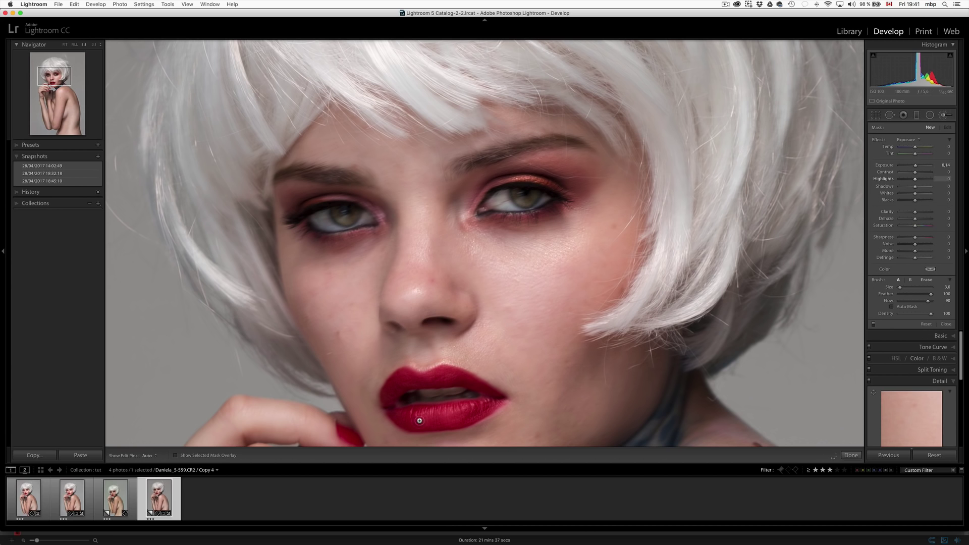
scroll(496, 383, up, 2)
key(h)
click(498, 386)
key(h)
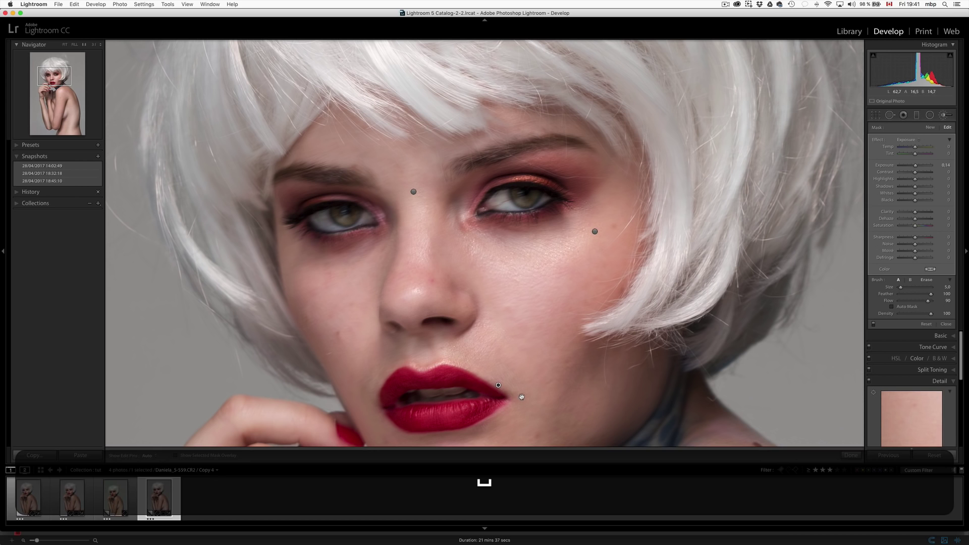
Brighten the hand and shoulder highlights with the 0.14 Exposure brush, adjusting its size to about 10.
scroll(488, 271, down, 8)
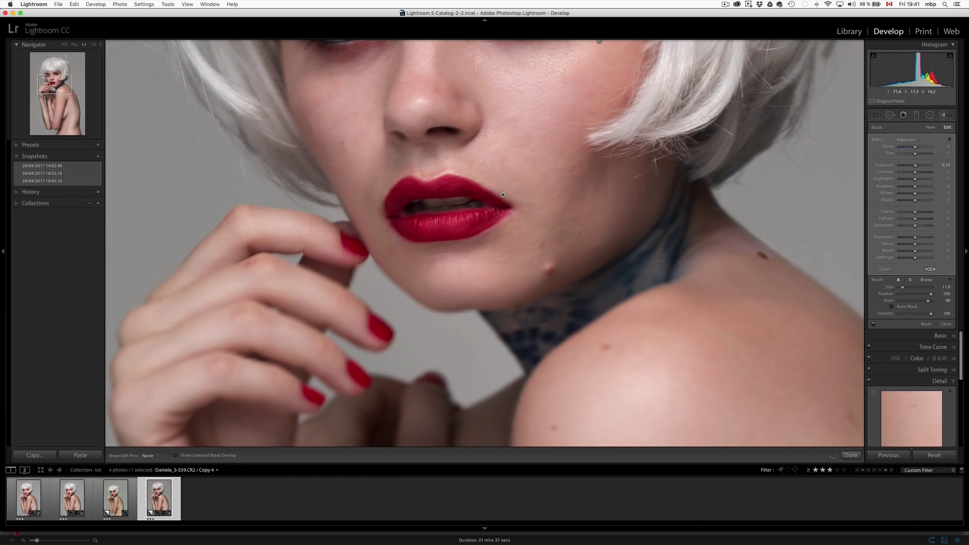
key(h)
key(bracketleft)
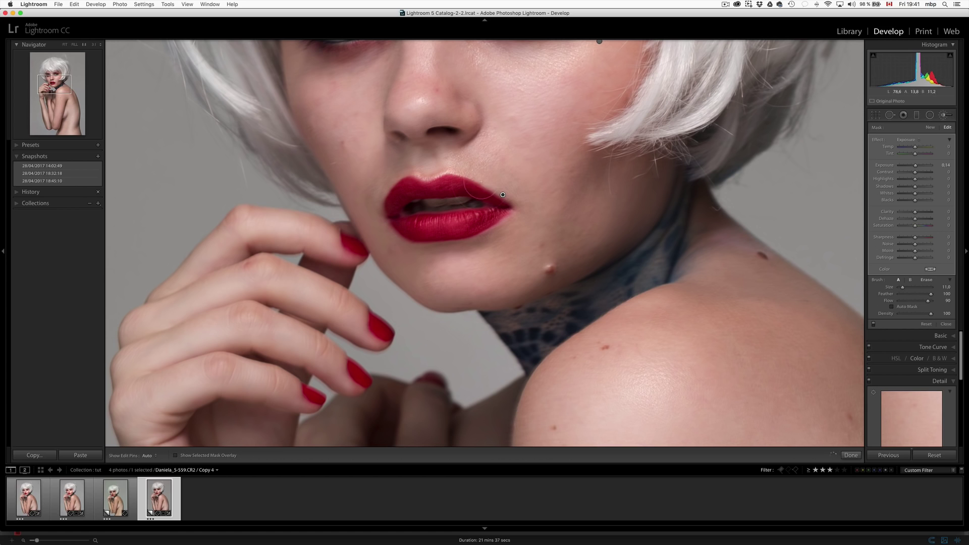
key(bracketleft)
key(bracketleft)
key(bracketleft)
key(h)
key(h)
Brighten the skin under the eyes with the same brush and check the result on the whole photo.
key(space)
drag(610, 136, 592, 262)
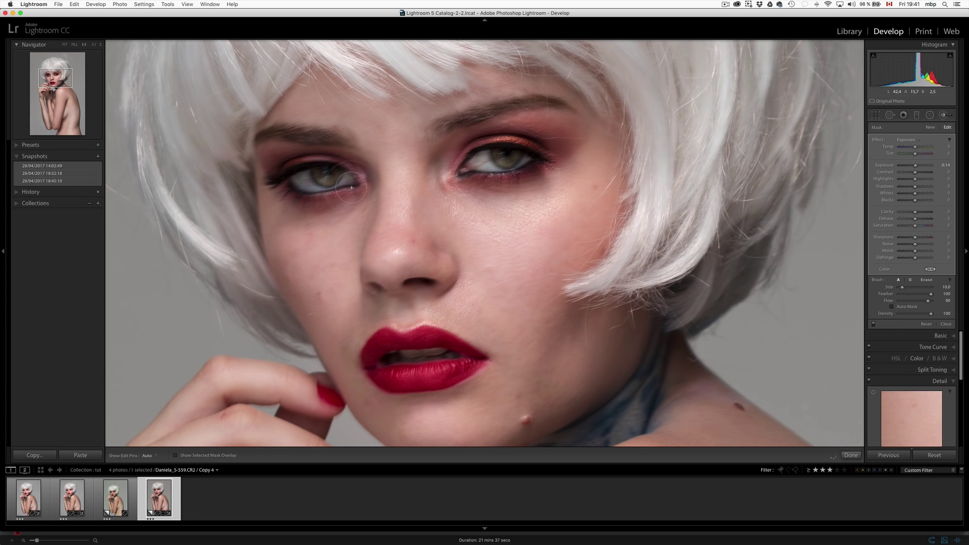
key(h)
key(super+minus)
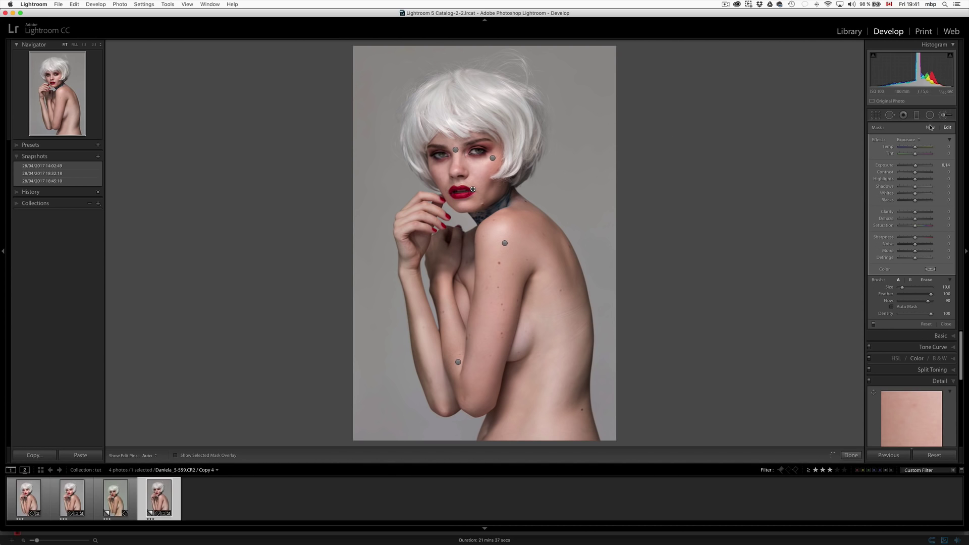
Create a new Auto Mask brush of size 5.0 for the Blacks, set to −17, and paint it over the lips.
click(83, 44)
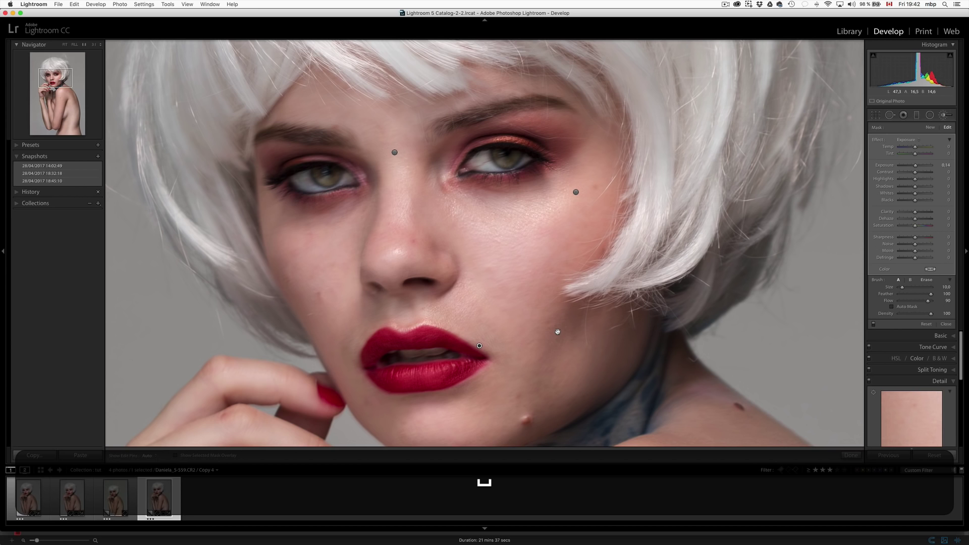
scroll(511, 330, down, 4)
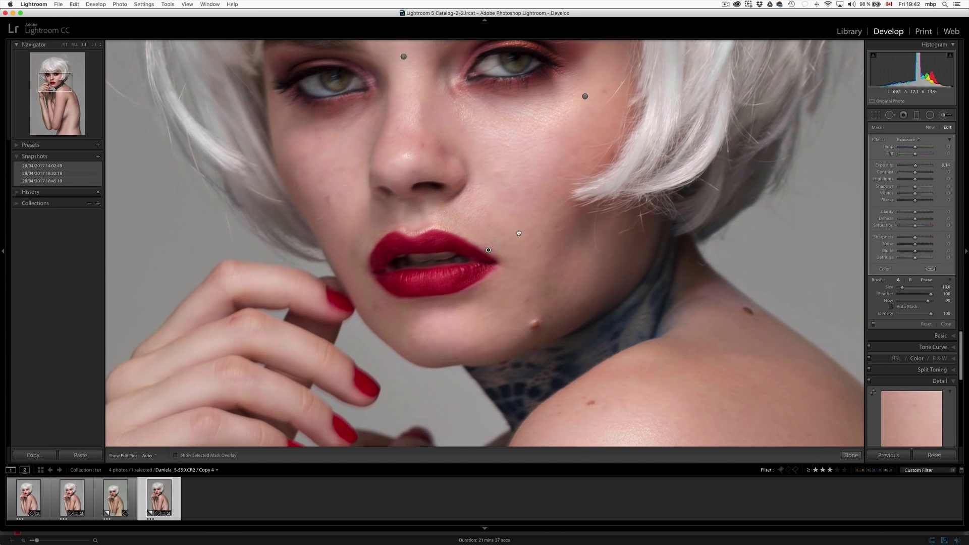
click(930, 128)
click(908, 140)
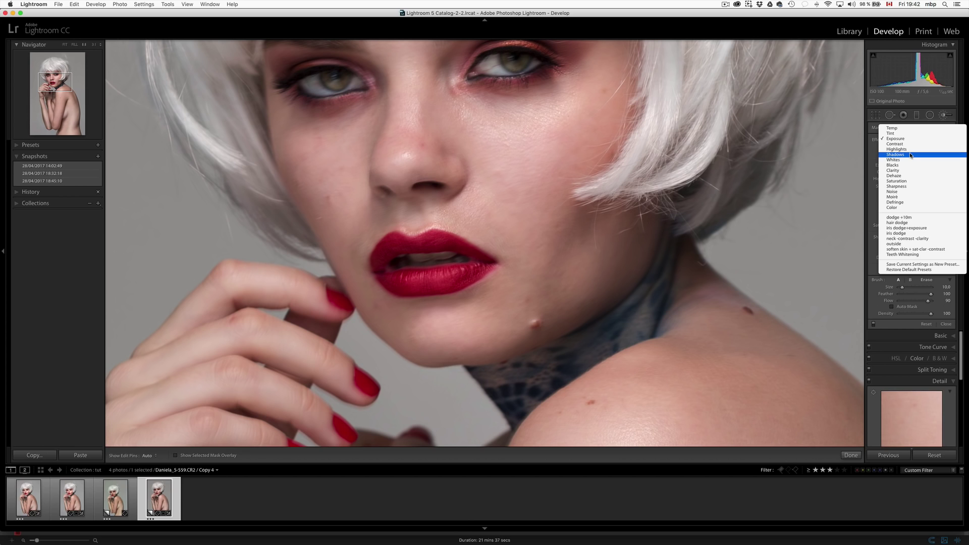
click(911, 155)
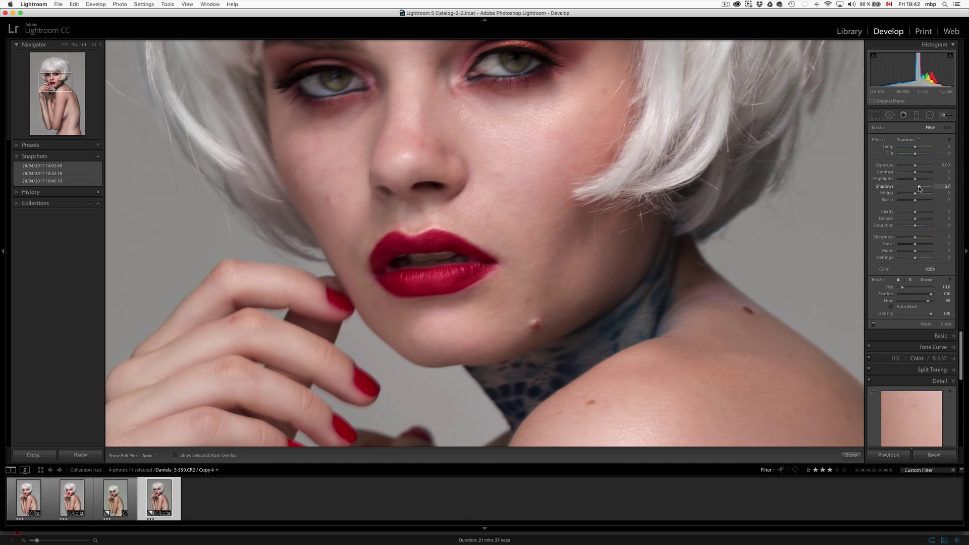
click(909, 141)
click(908, 149)
scroll(438, 243, down, 5)
key(h)
mouse_move(435, 237)
mouse_down()
mouse_move(400, 240)
mouse_move(377, 265)
mouse_move(400, 242)
mouse_move(448, 238)
mouse_move(480, 261)
mouse_move(445, 276)
mouse_move(383, 277)
mouse_move(442, 287)
mouse_move(477, 267)
mouse_move(395, 276)
mouse_move(467, 274)
mouse_move(485, 261)
mouse_move(436, 233)
mouse_move(381, 253)
mouse_move(377, 267)
mouse_move(398, 250)
mouse_move(439, 241)
mouse_move(483, 260)
mouse_move(472, 274)
mouse_move(431, 284)
mouse_up()
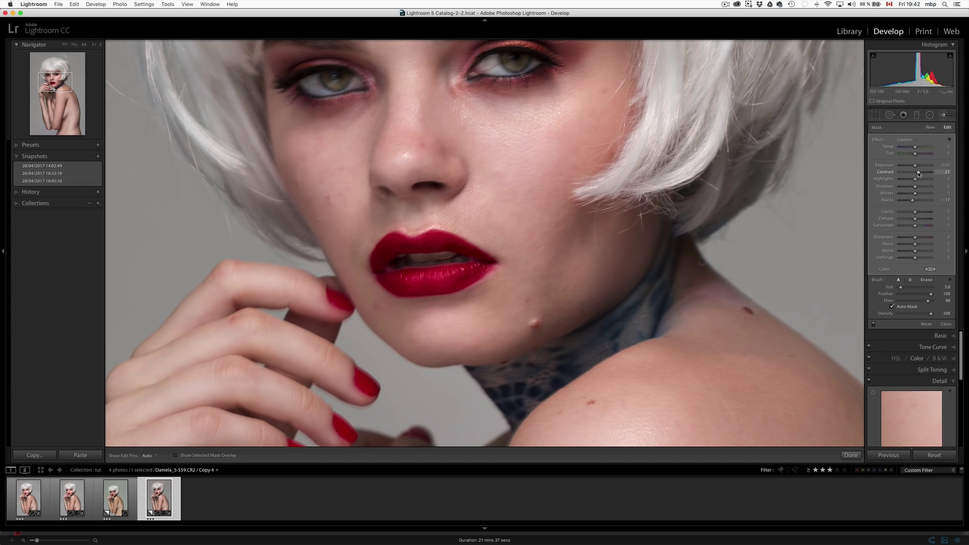
Set the lip brush's Contrast to 23 and Clarity to 11, and extend its Auto Mask painting over the red fingernails.
drag(919, 174, 920, 174)
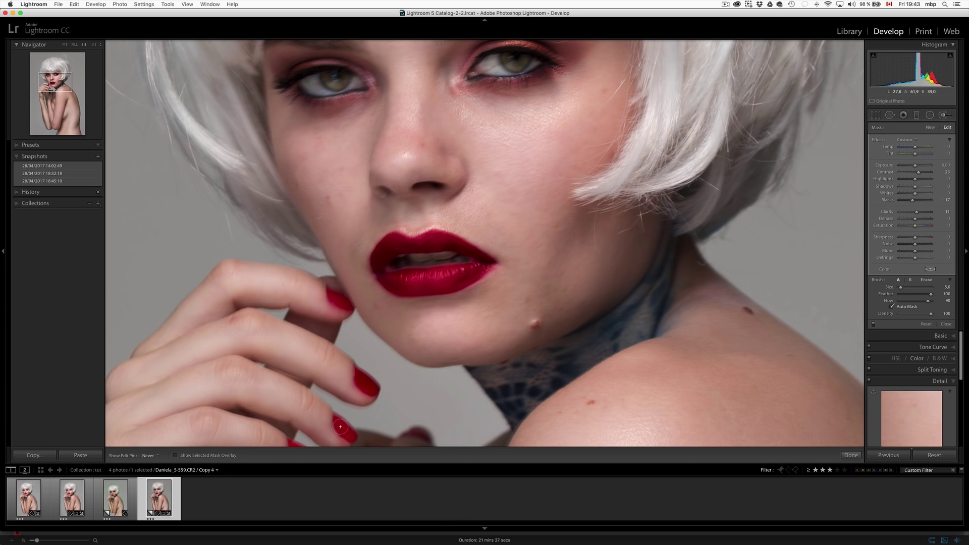
key(space)
drag(413, 395, 441, 304)
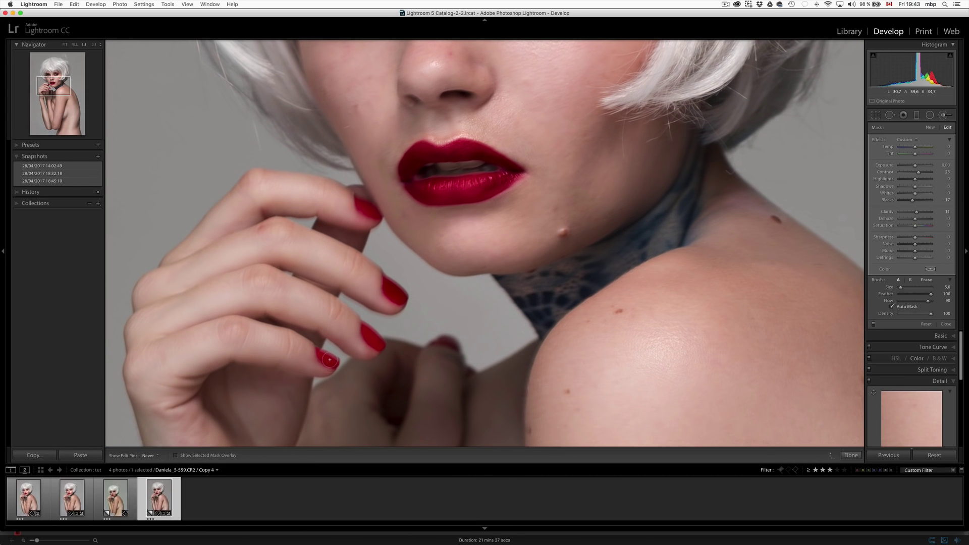
key(h)
Turn off Auto Mask and create a new brush of size 7.0 with the Contrast effect at 14.
click(902, 307)
key(super)
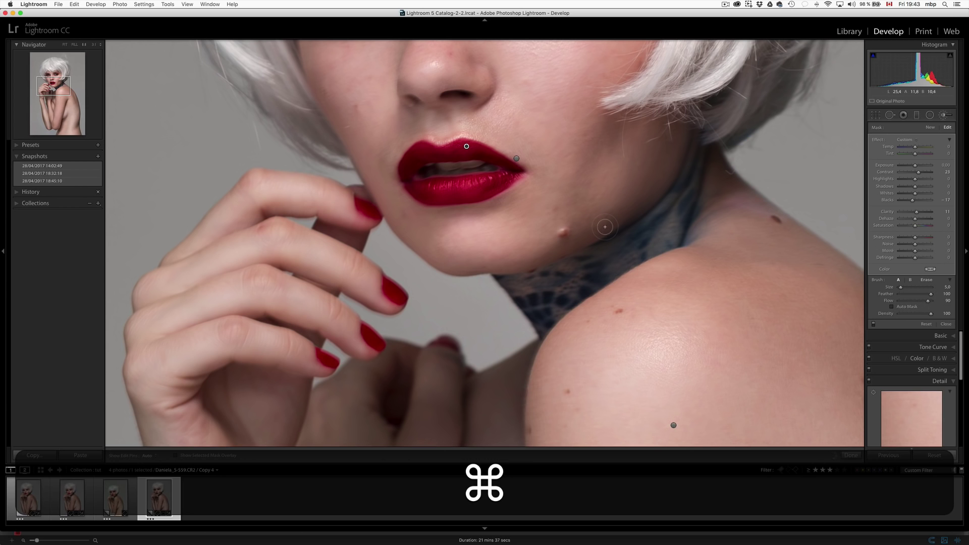
key(super+minus)
key(super+minus)
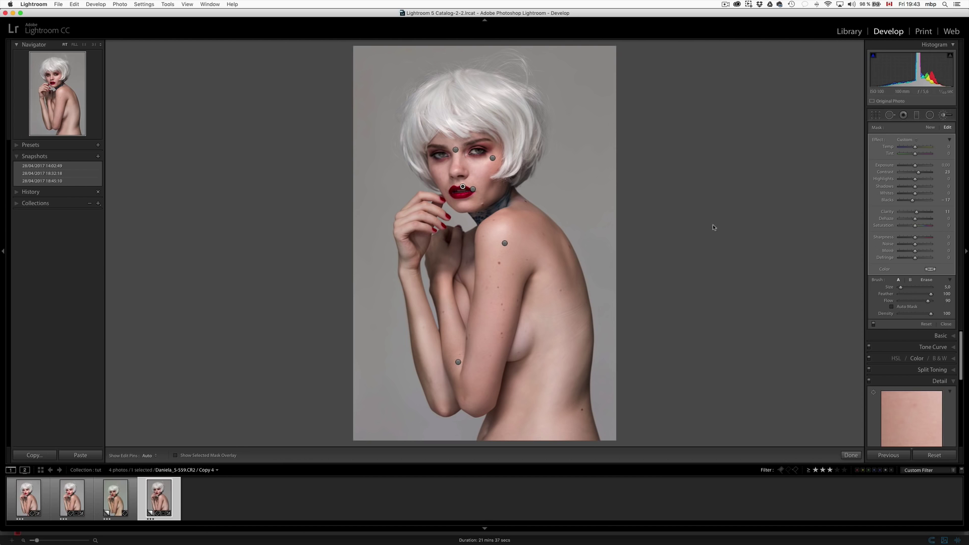
click(931, 128)
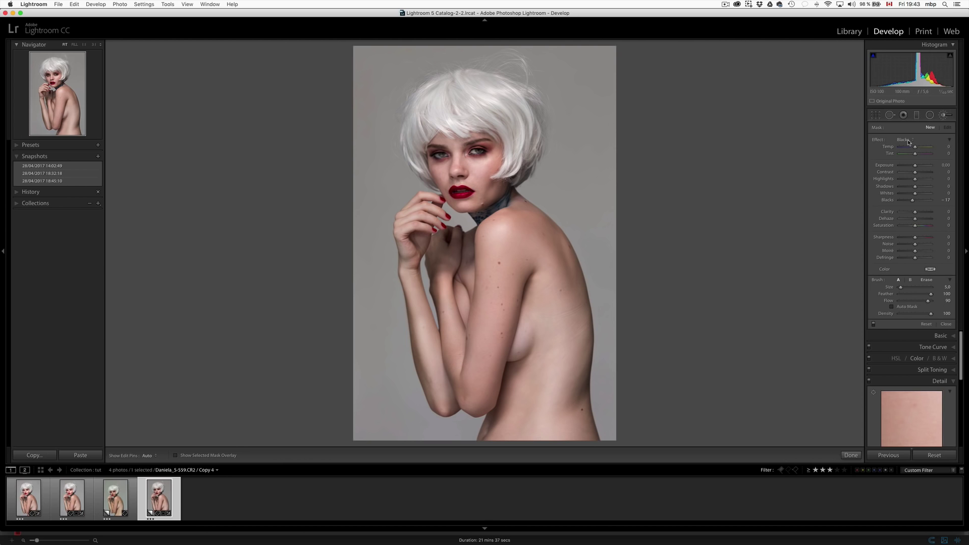
click(909, 142)
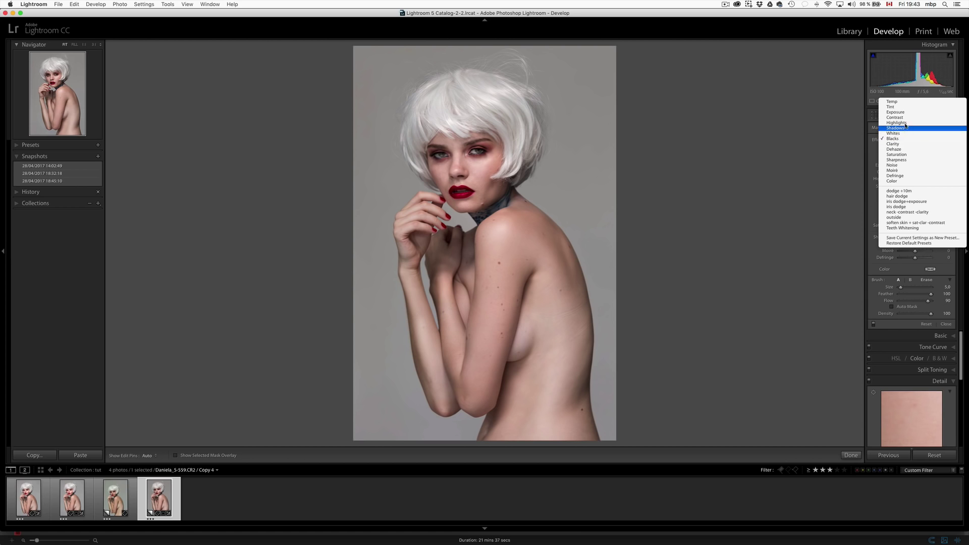
click(906, 117)
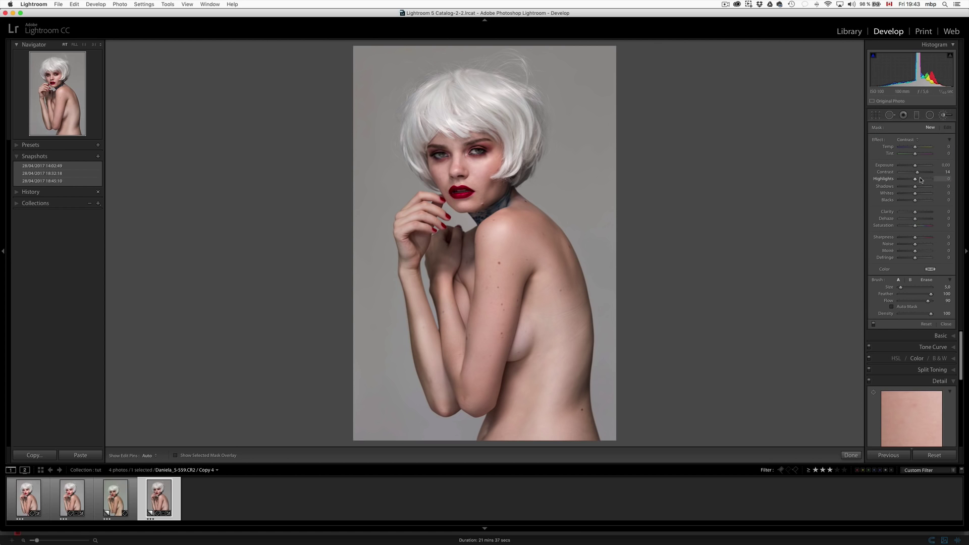
scroll(585, 429, up, 2)
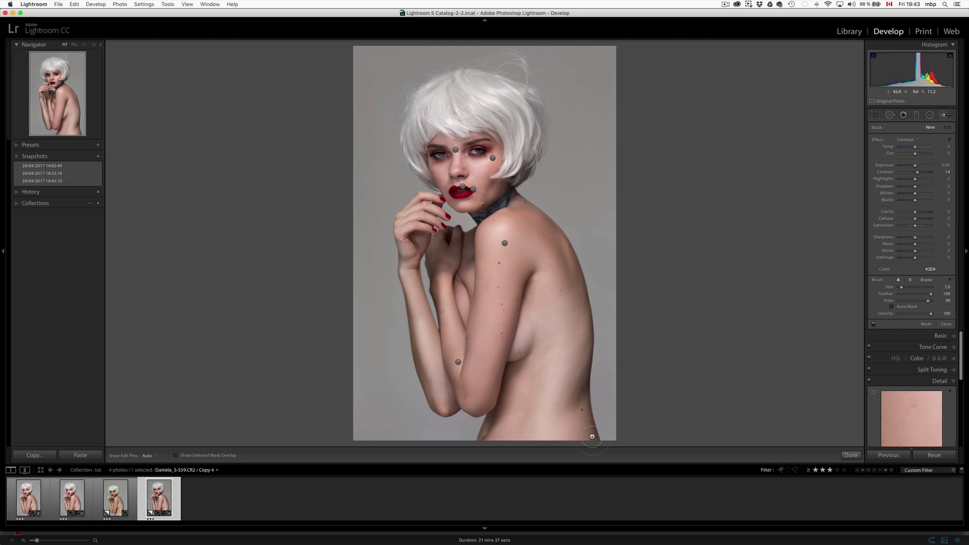
Paint the Contrast brush along the outer edge of the back from the waist up to the shoulder, and set its Contrast to 16.
drag(592, 437, 584, 399)
drag(585, 345, 577, 288)
drag(540, 221, 543, 225)
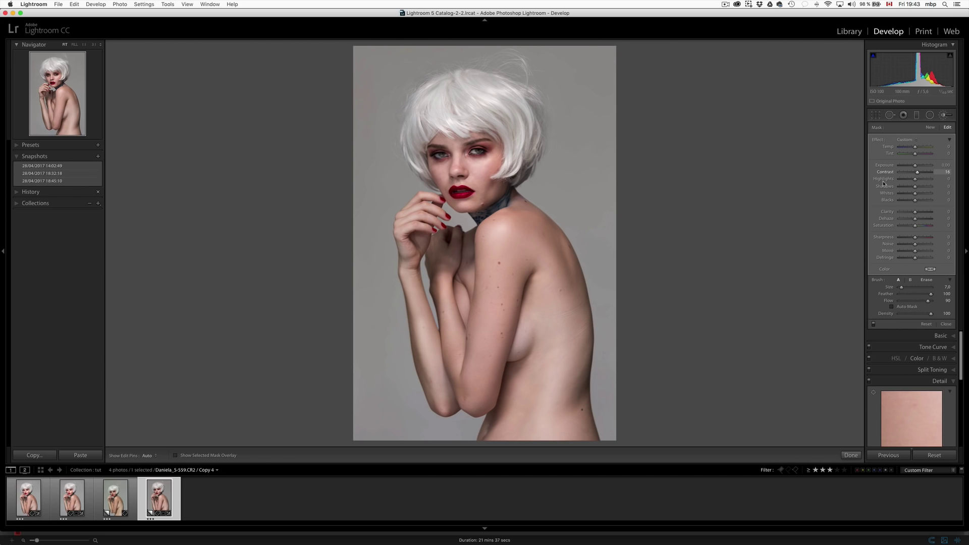
key(h)
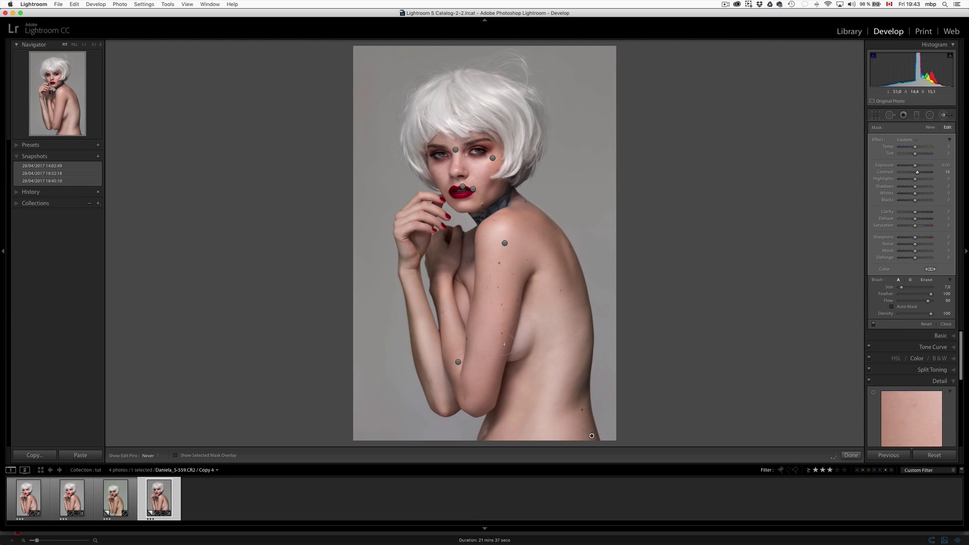
key(h)
Create another brush of size 13.0 with Contrast at −13 and apply it to the upper back beside the shoulder.
click(931, 128)
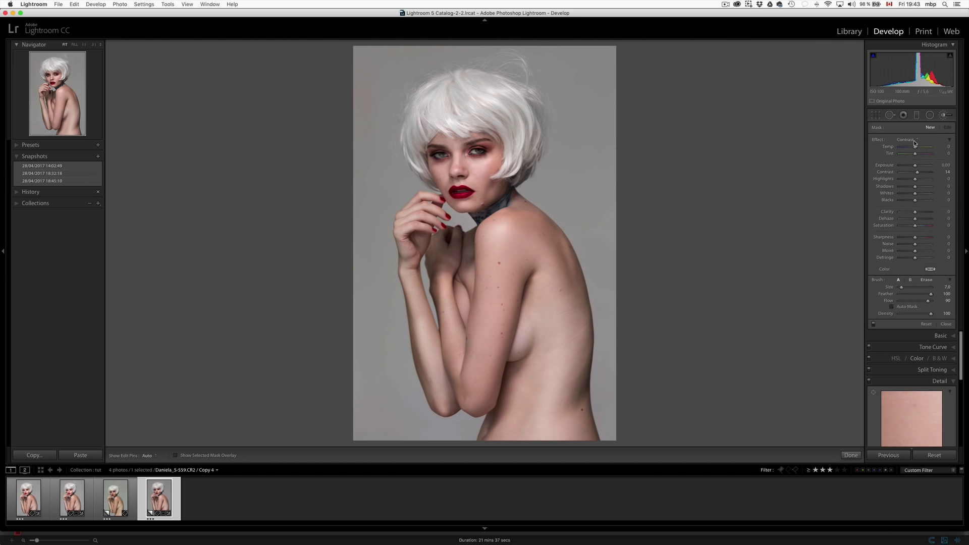
drag(917, 171, 913, 176)
scroll(536, 296, up, 6)
key(h)
key(h)
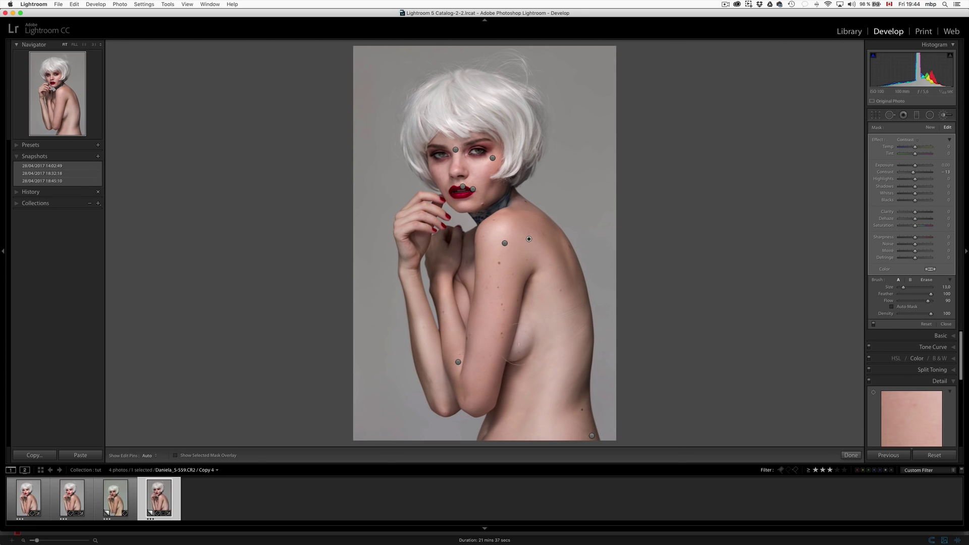